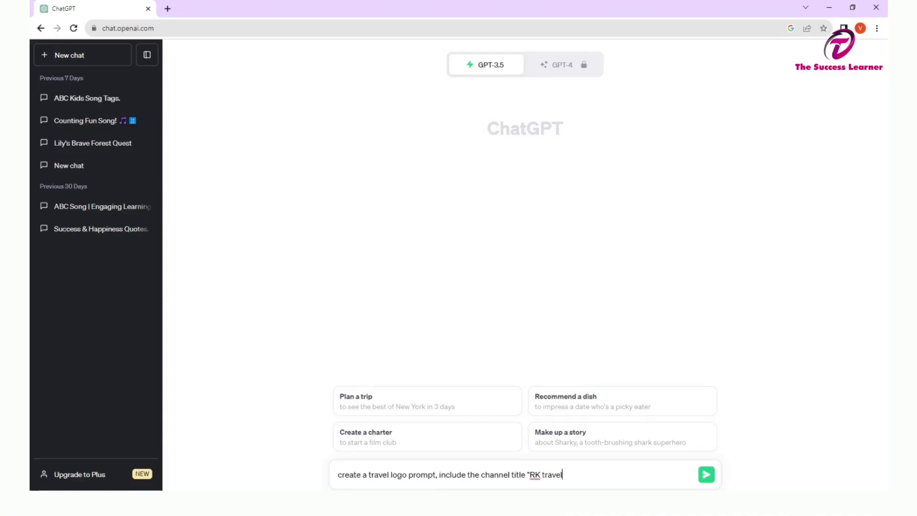
Step: Ask ChatGPT to create a travel logo prompt that includes the channel title "RK travels"
key(Return)
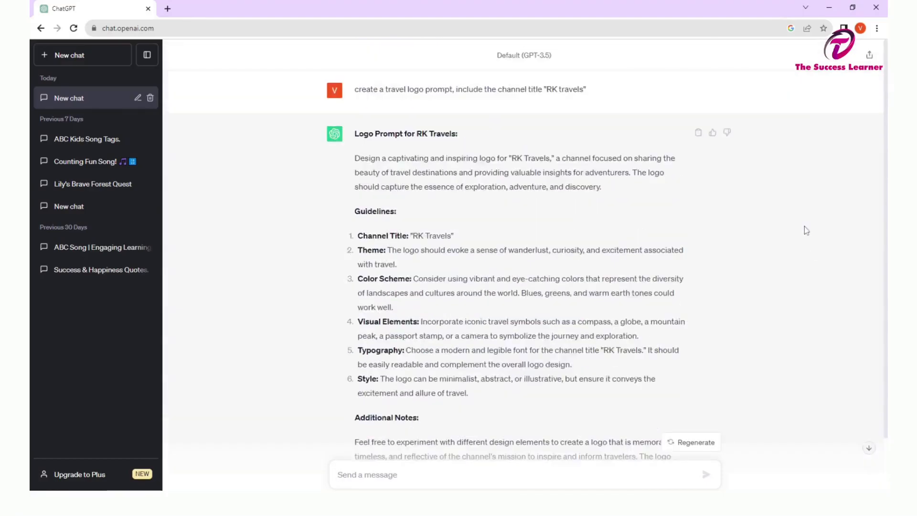
Step: Search Google for "learnado ai" in a new browser tab and open the Leonardo.ai site
click(169, 8)
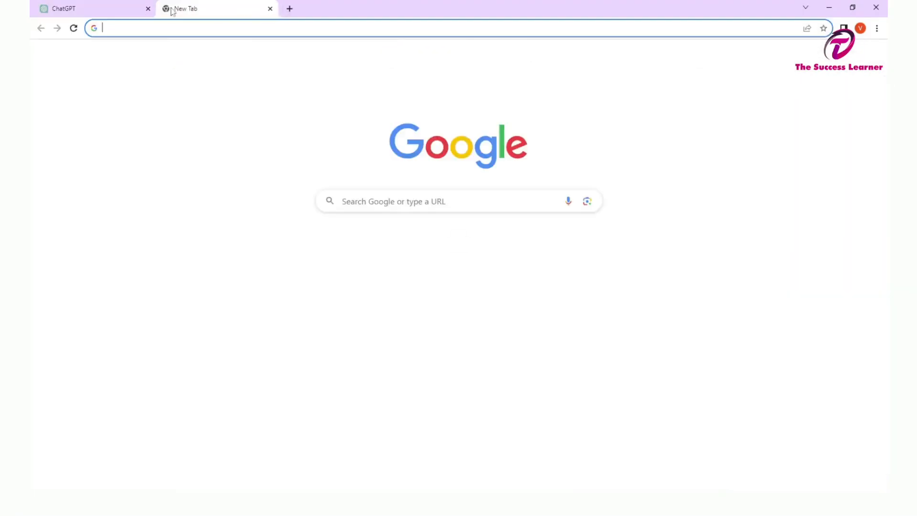
text(learnado ai)
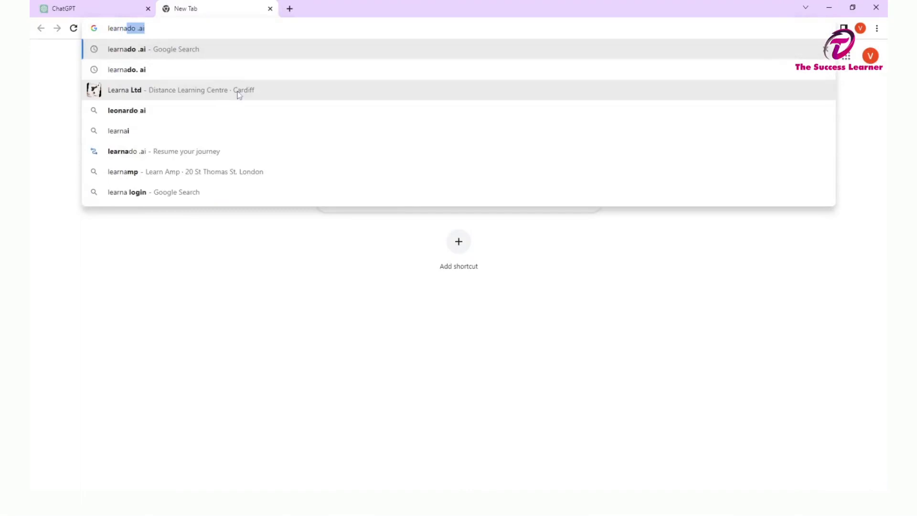
key(Return)
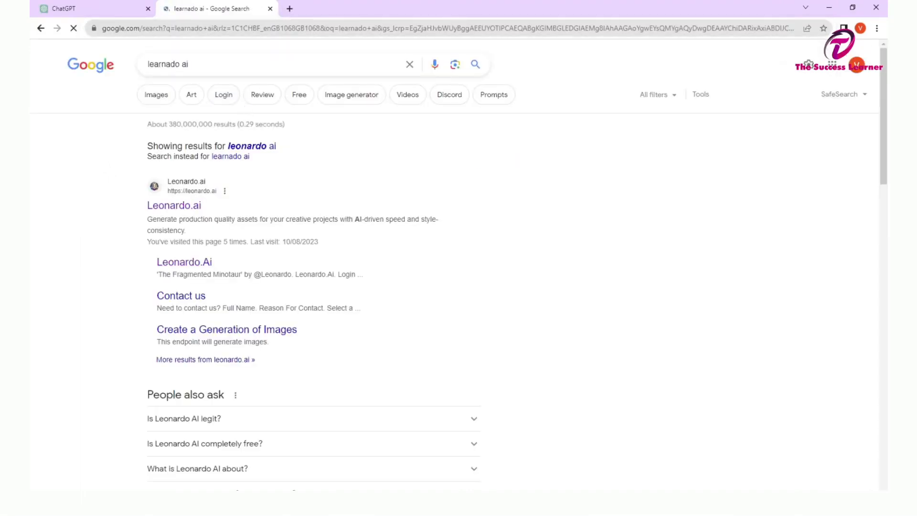
click(264, 148)
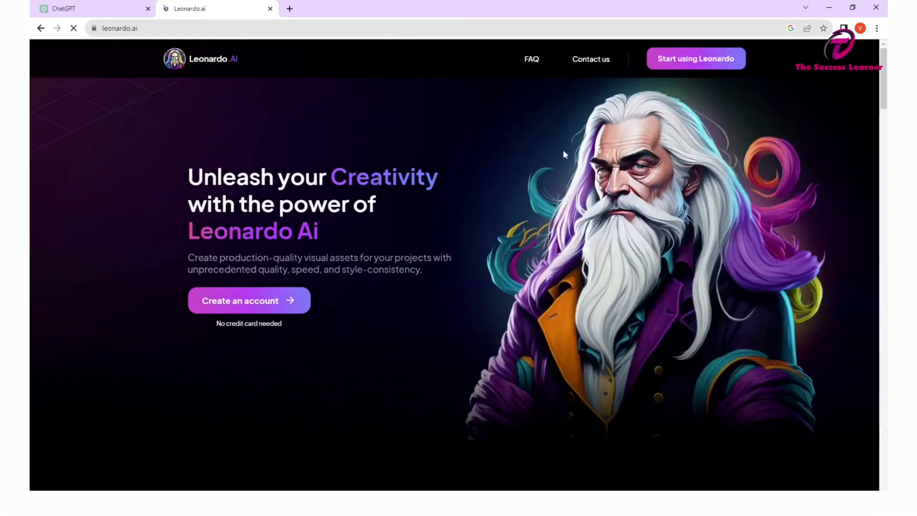
Step: Start using Leonardo and open its AI Image Generation tool
click(693, 61)
click(506, 233)
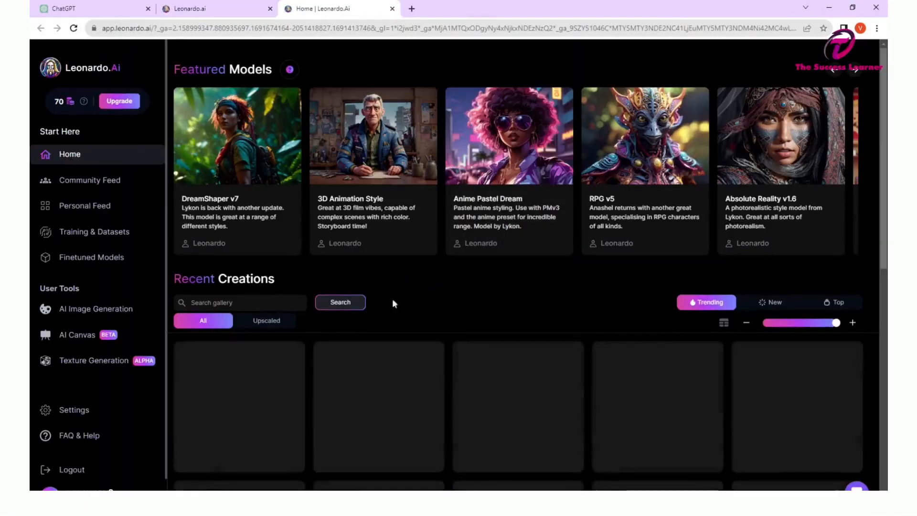
click(73, 309)
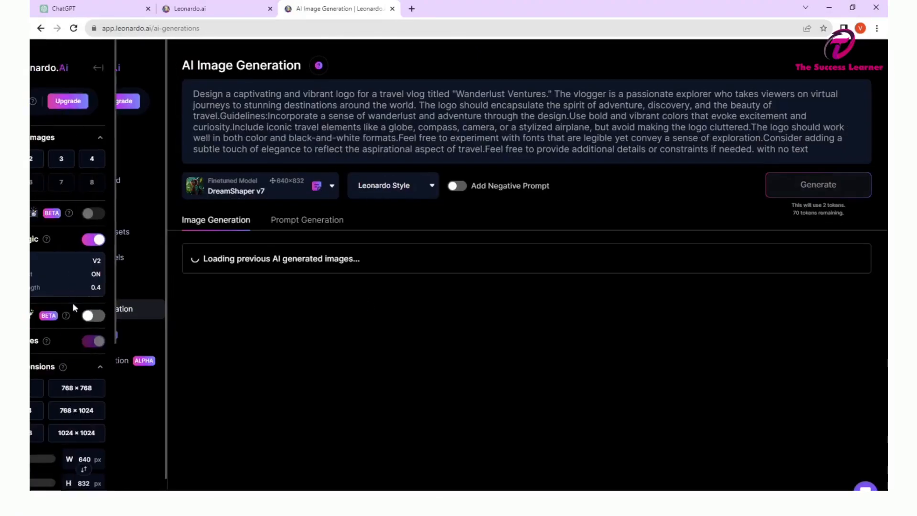
Step: Copy ChatGPT's RK Travels logo description from the opening paragraph through the Style guideline and replace Leonardo's image prompt with it
click(57, 9)
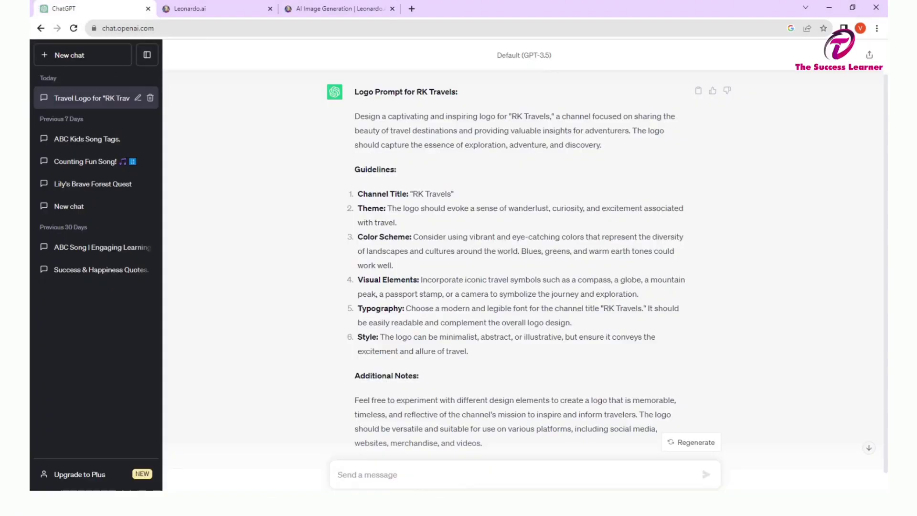
drag(355, 118, 736, 356)
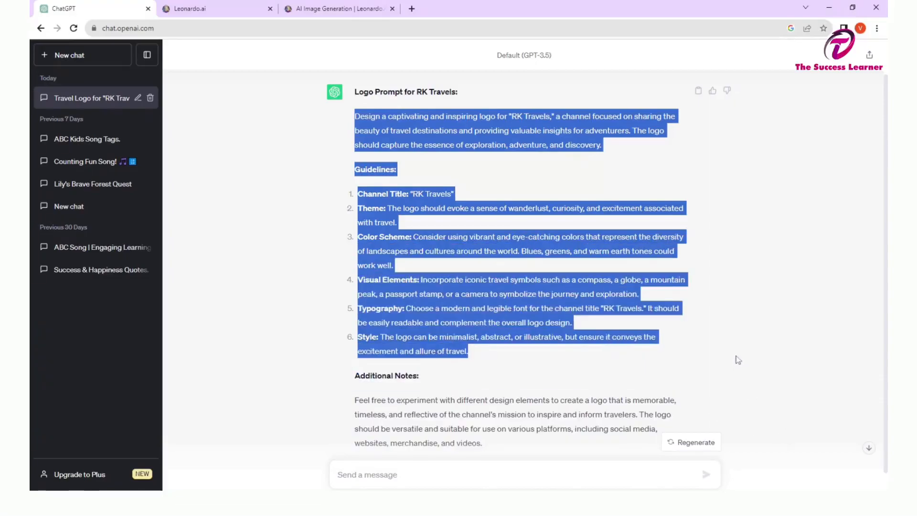
key(ctrl+c)
click(336, 8)
key(ctrl+a)
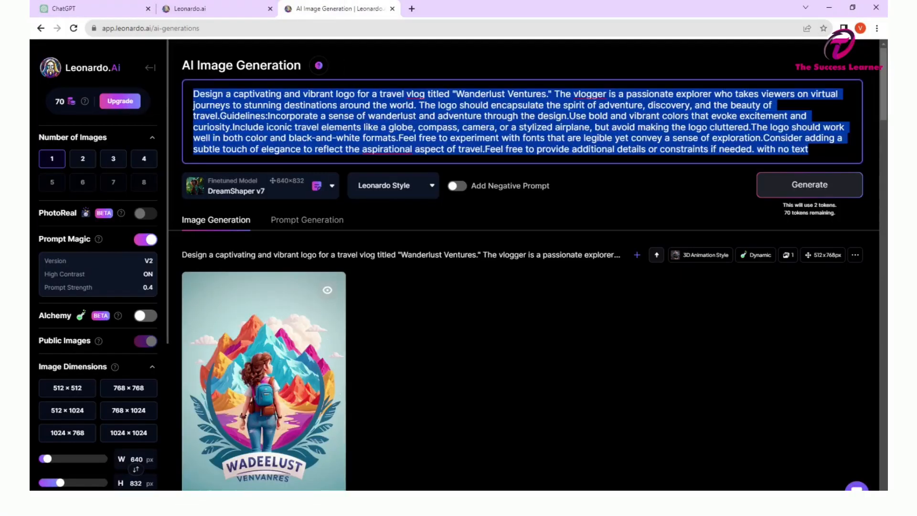
key(ctrl+v)
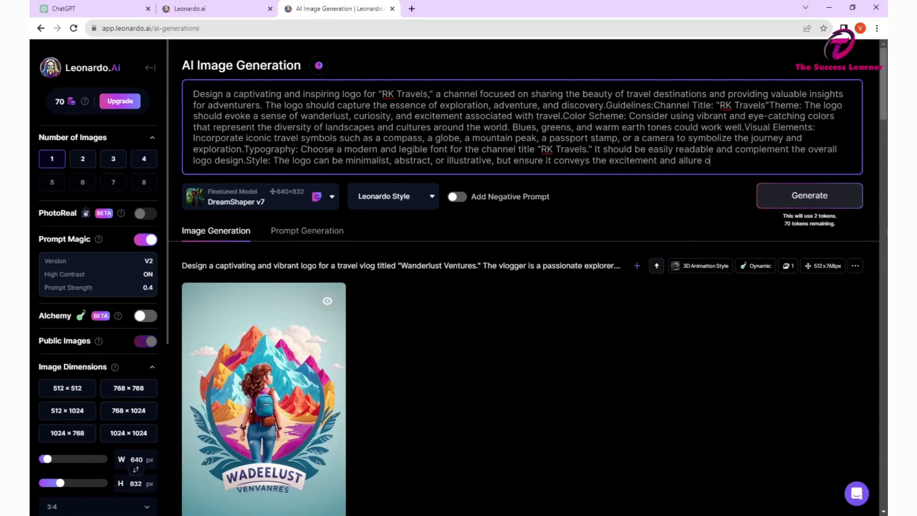
Step: Generate one logo image at 512 × 512 with the DreamShaper v7 model
click(78, 391)
click(279, 202)
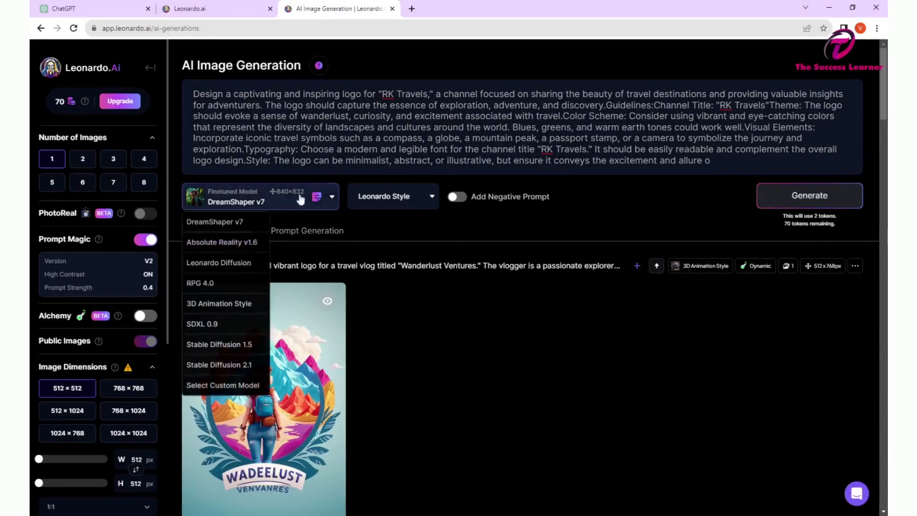
click(250, 205)
click(774, 195)
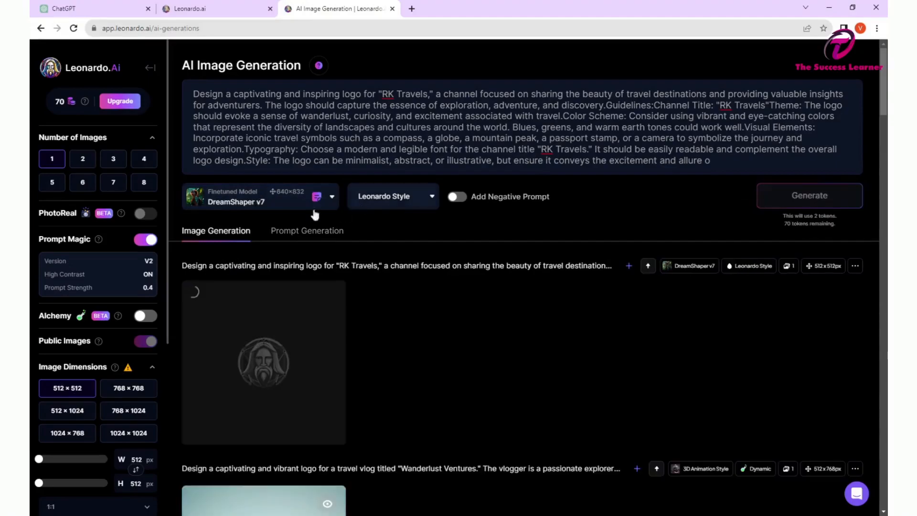
Step: Switch the finetuned model to Absolute Reality v1.6 and generate one logo from the same prompt
click(272, 206)
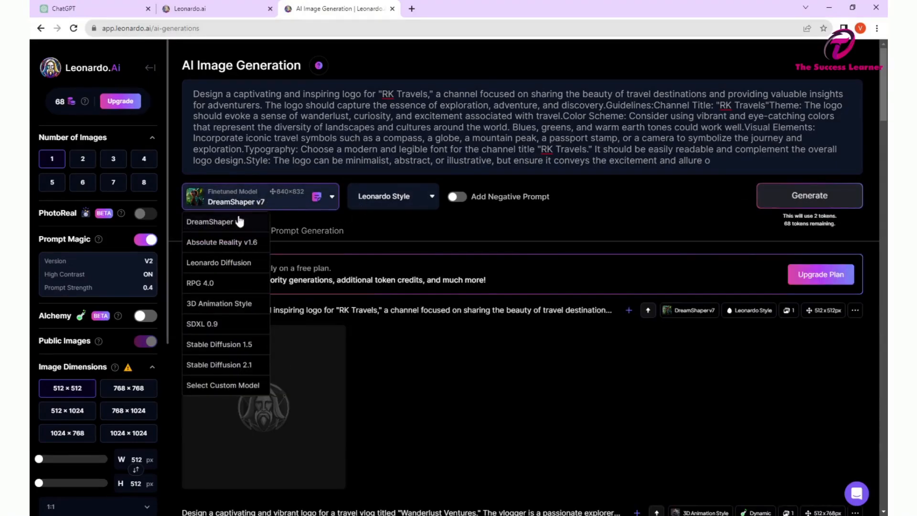
click(229, 247)
click(809, 195)
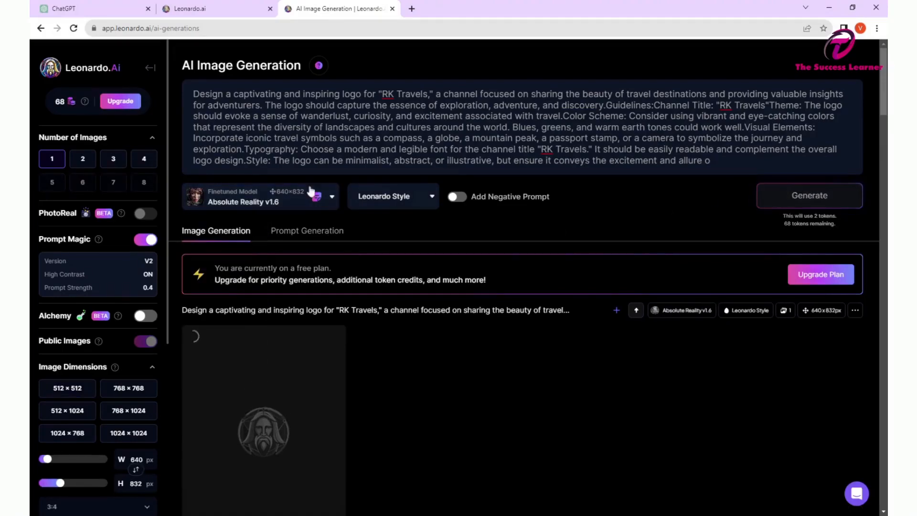
Step: Switch the finetuned model to 3D Animation Style and generate another single logo
click(271, 201)
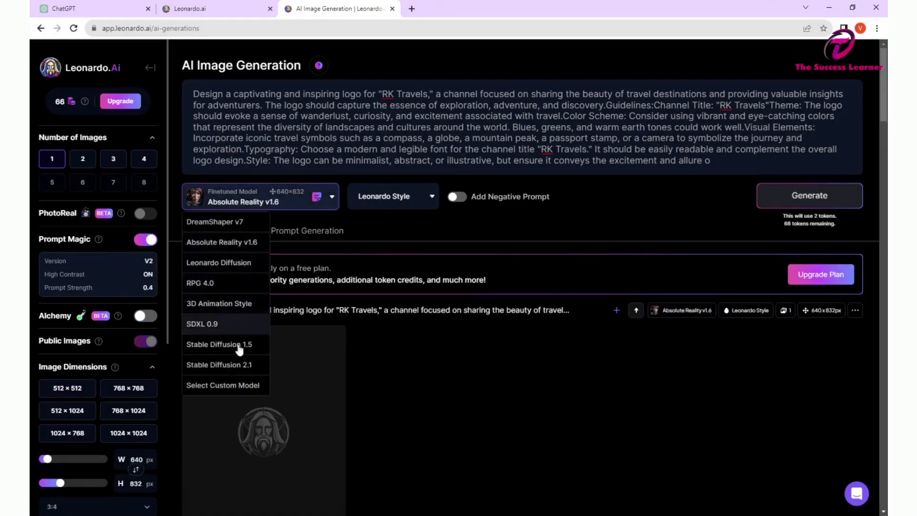
click(239, 303)
click(809, 195)
Step: Set the number of images to 3 and generate a batch of logos with DreamShaper v7
scroll(616, 299, down, 10)
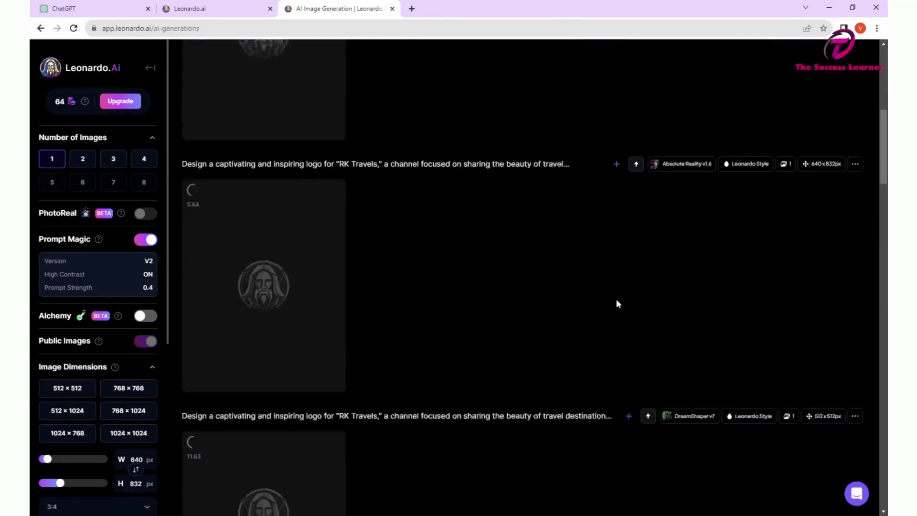
scroll(616, 300, down, 2)
scroll(615, 300, up, 1)
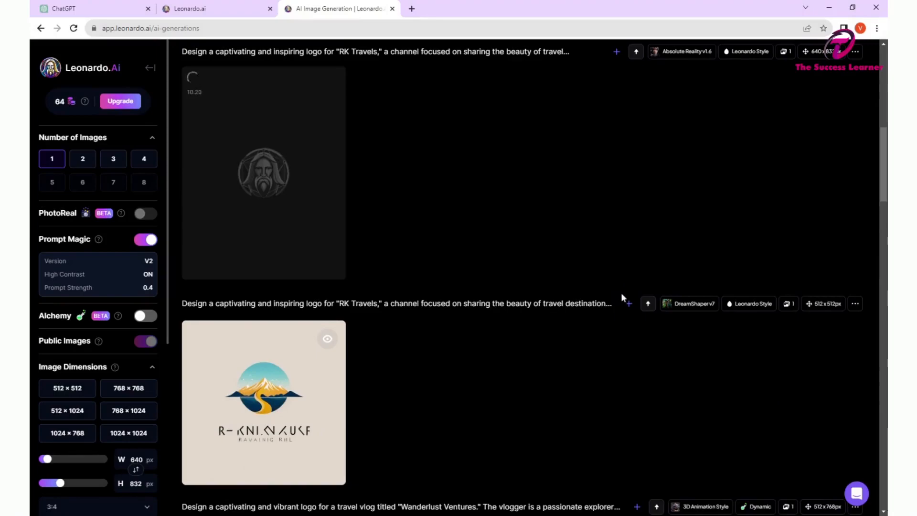
scroll(611, 296, up, 1)
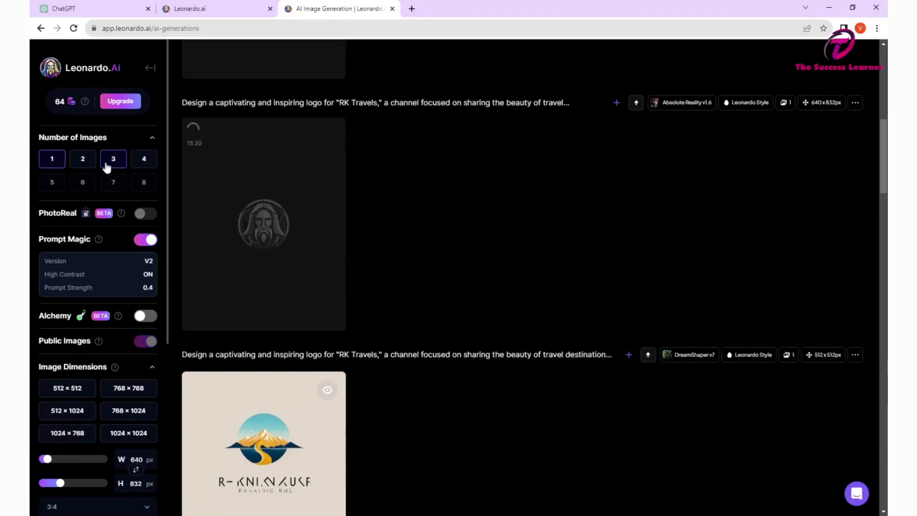
scroll(459, 289, up, 9)
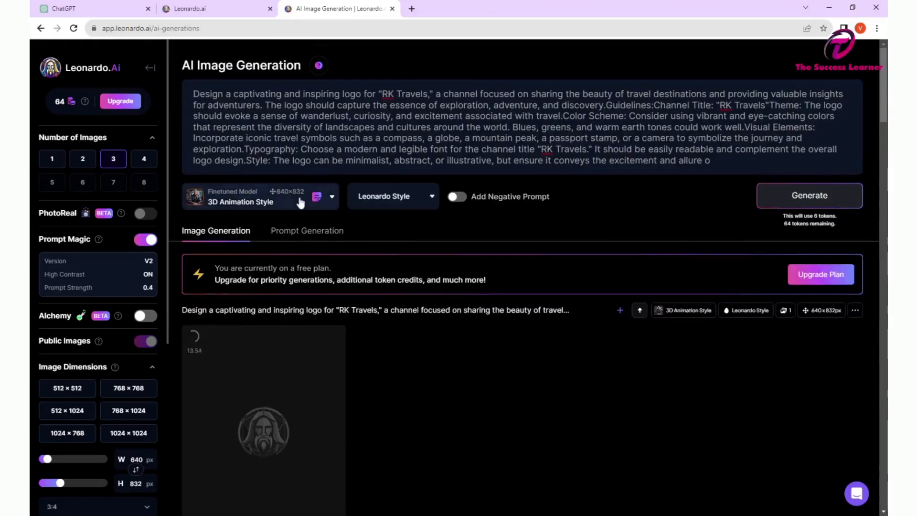
click(300, 202)
click(215, 219)
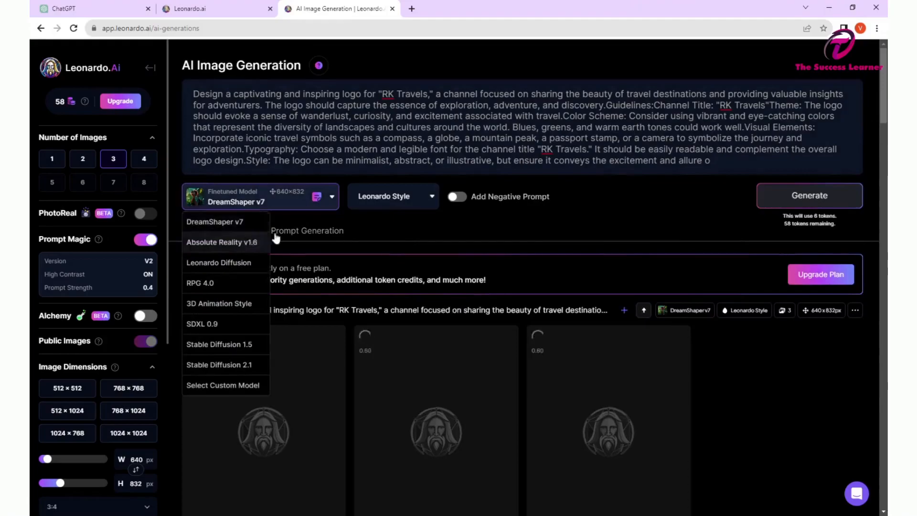
Step: Generate three-image logo batches with Absolute Reality v1.6 and with Leonardo Diffusion
click(221, 242)
click(333, 196)
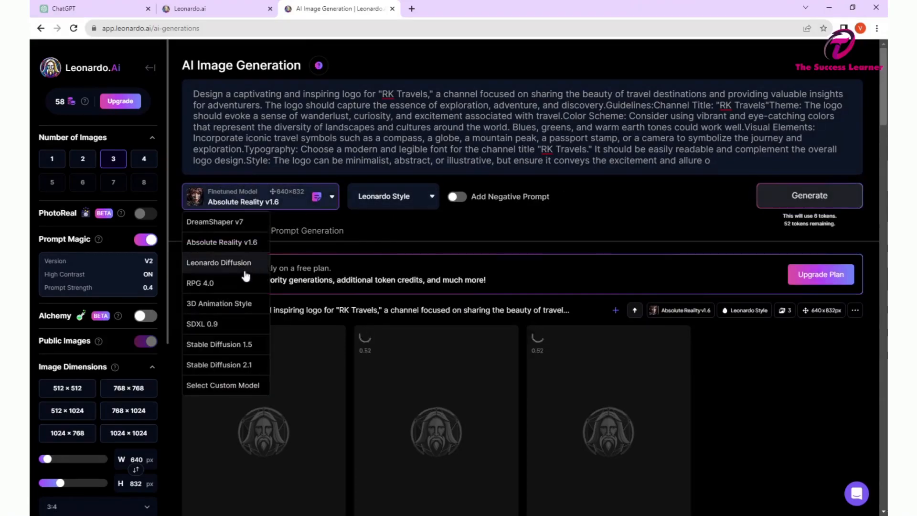
click(245, 264)
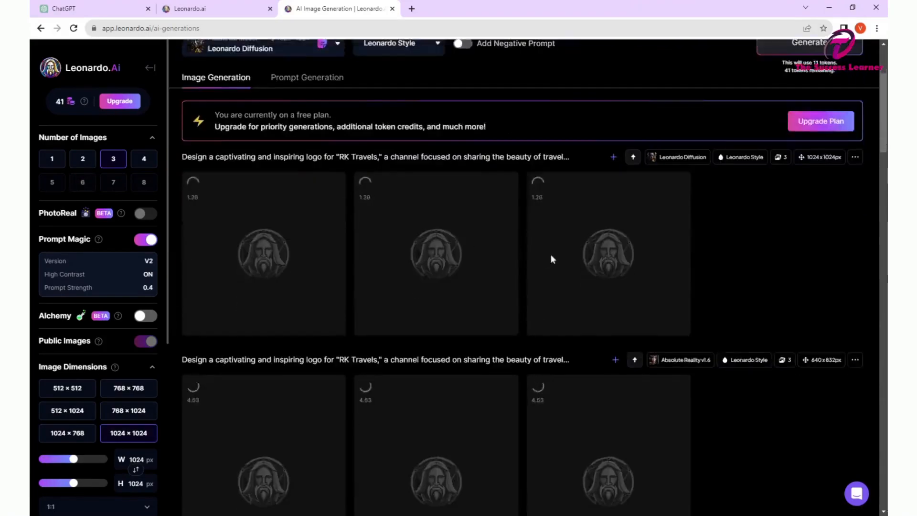
Step: Examine the single-image RK Travels logos from 3D Animation Style, Absolute Reality v1.6 and DreamShaper v7 at enlarged size
scroll(556, 263, down, 10)
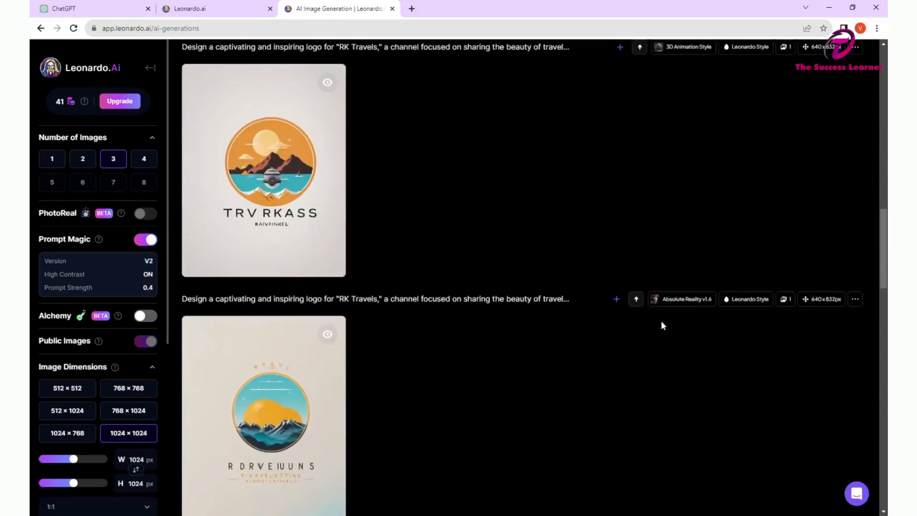
scroll(429, 172, down, 1)
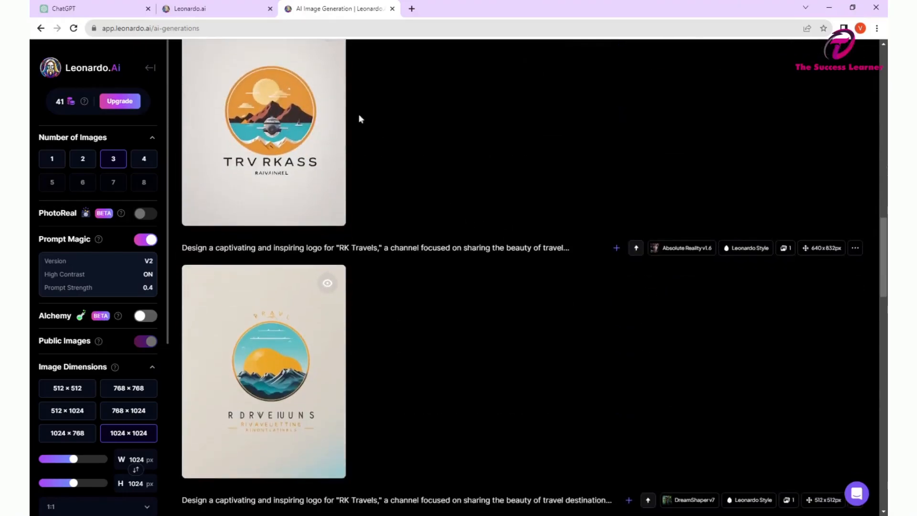
click(337, 119)
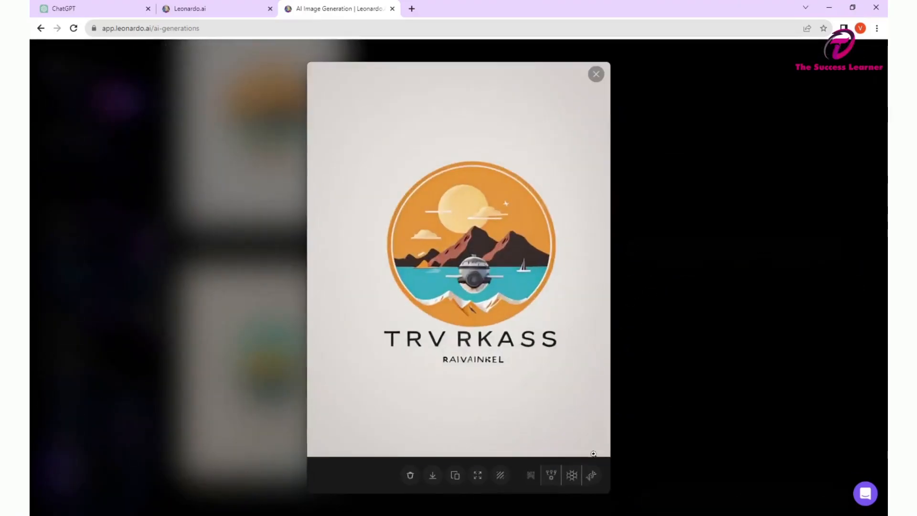
click(597, 78)
click(316, 325)
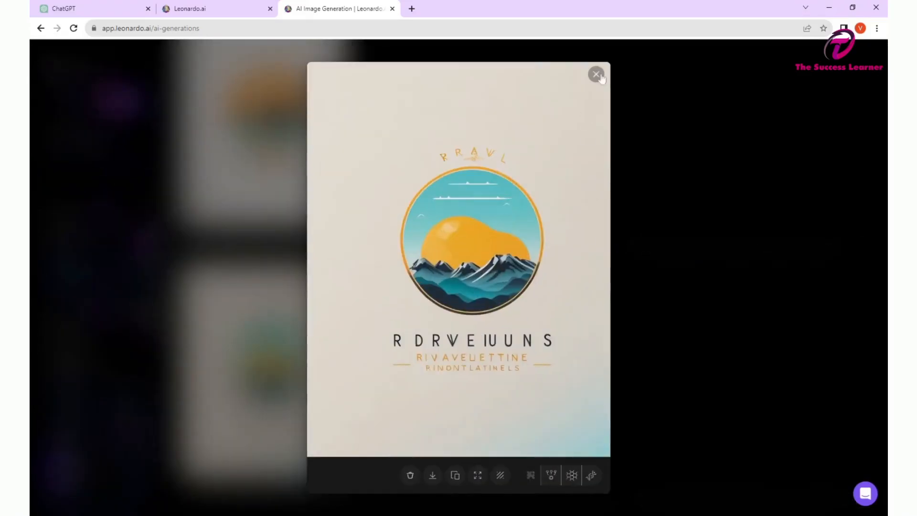
click(596, 74)
scroll(665, 239, down, 3)
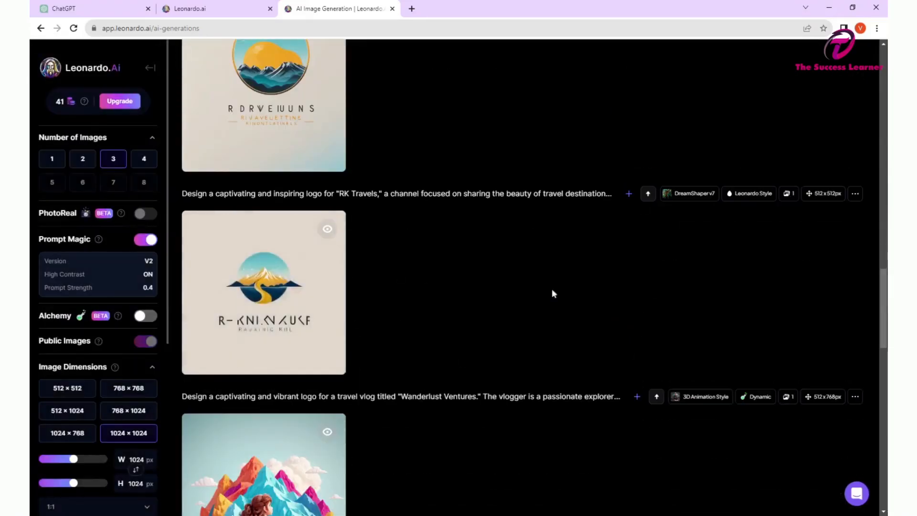
scroll(553, 292, up, 3)
click(246, 439)
click(575, 142)
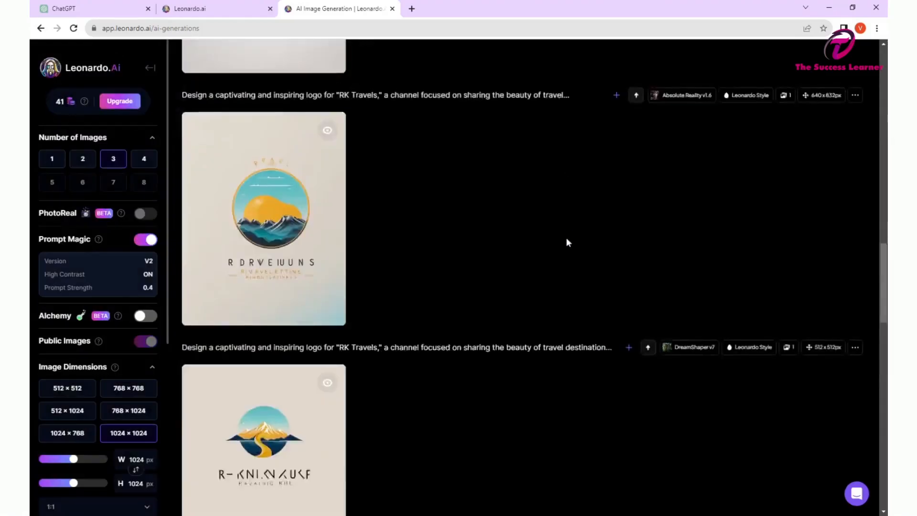
Step: View the three logos of the DreamShaper v7 batch one after another at enlarged size
scroll(565, 242, up, 10)
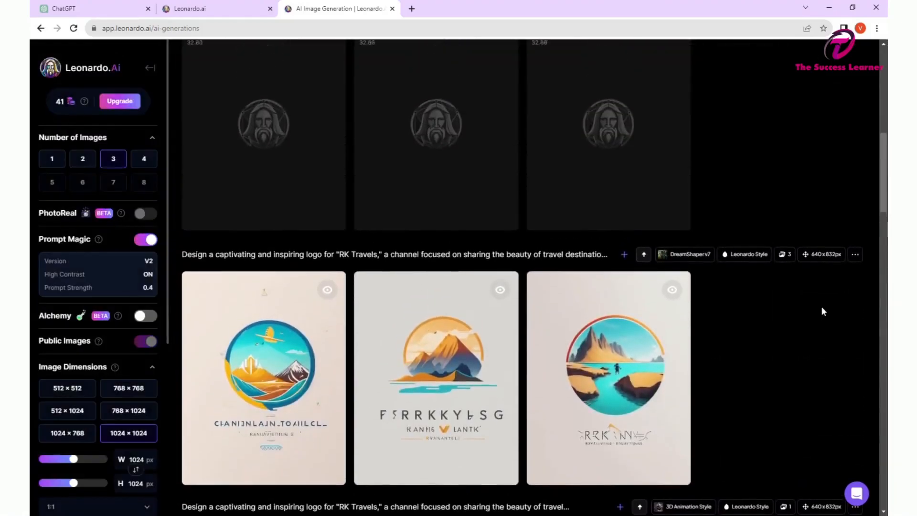
click(263, 315)
click(640, 279)
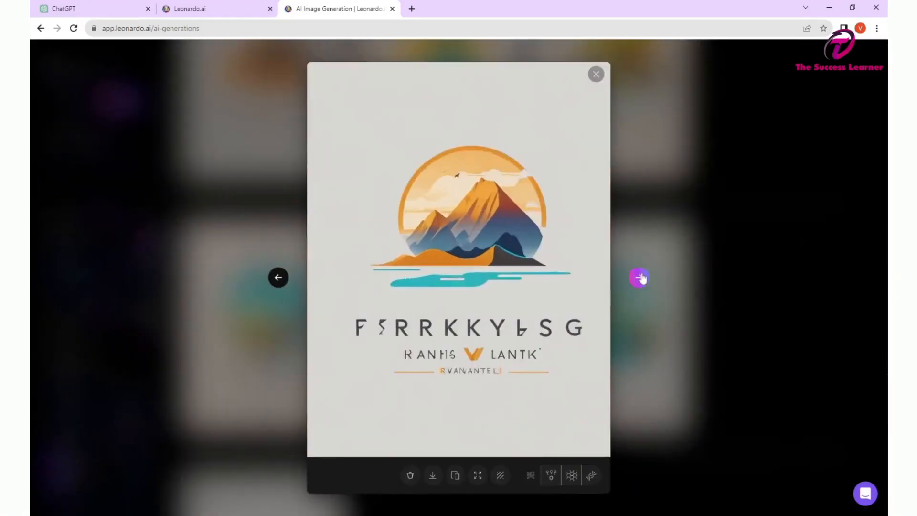
click(639, 278)
click(596, 75)
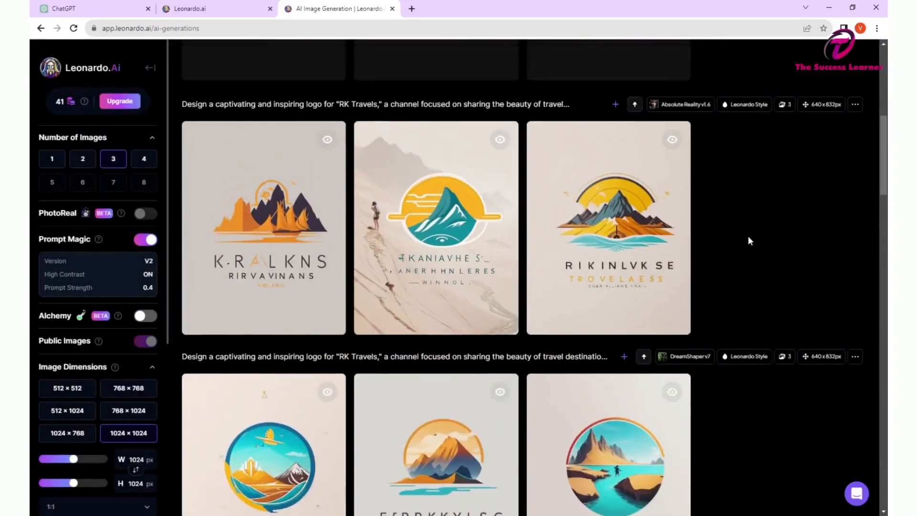
Step: Review the newest logo batches, load more previous generations and browse the personal feed
scroll(748, 236, up, 5)
scroll(748, 243, down, 1)
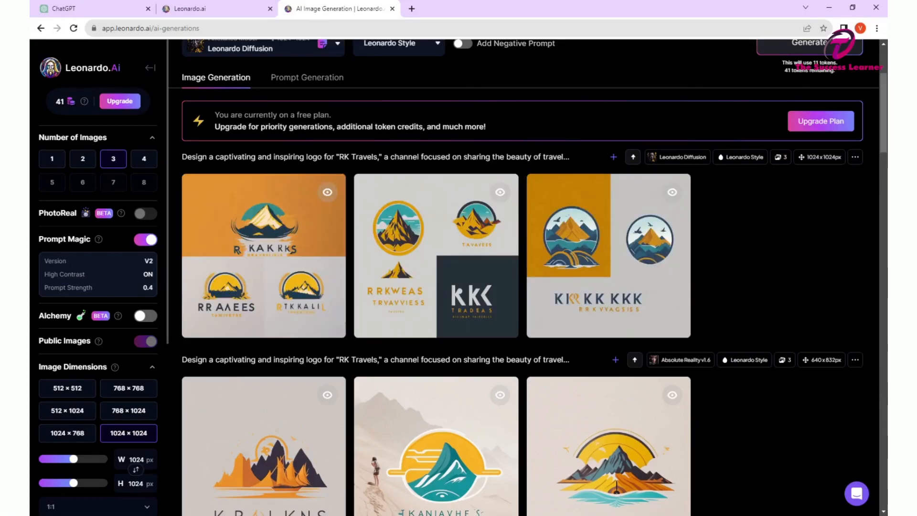
scroll(843, 282, down, 15)
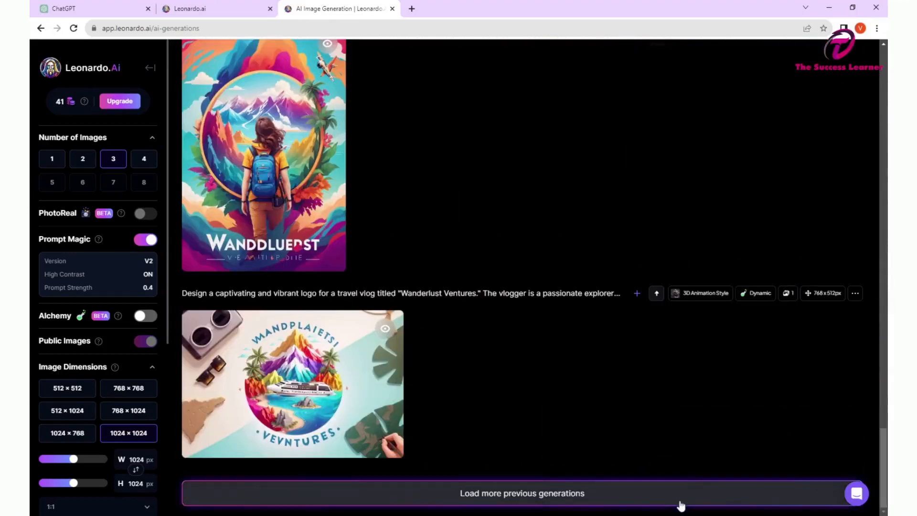
click(680, 503)
scroll(586, 158, down, 3)
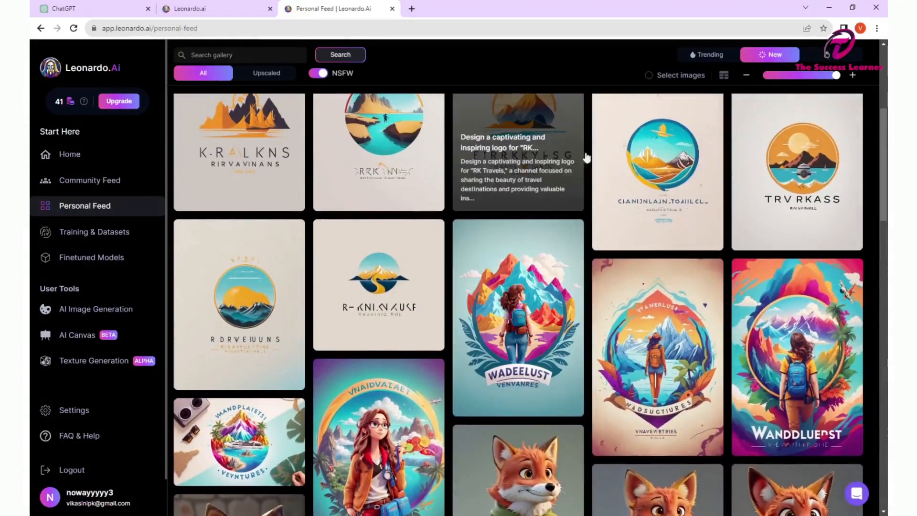
Step: View the Wanderlust Ventures logos and the orange-circle RK Travels logo from the personal feed at enlarged size
click(797, 301)
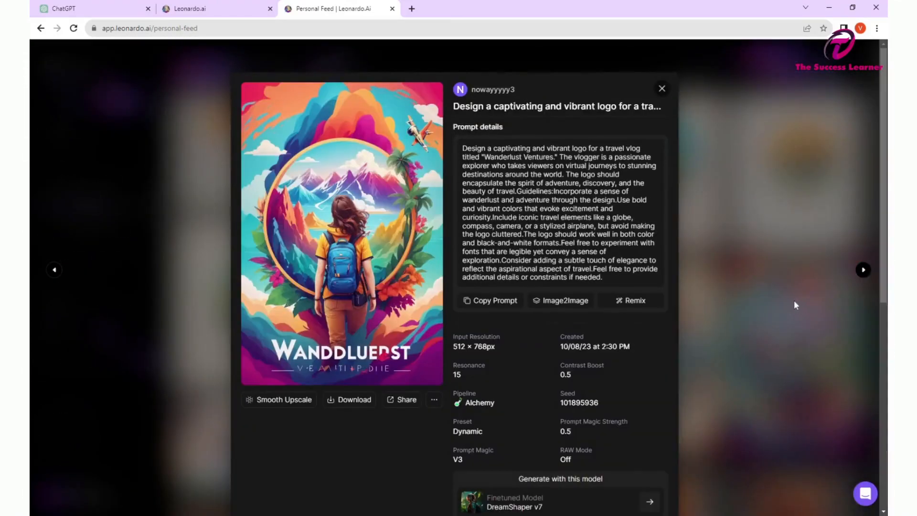
click(54, 270)
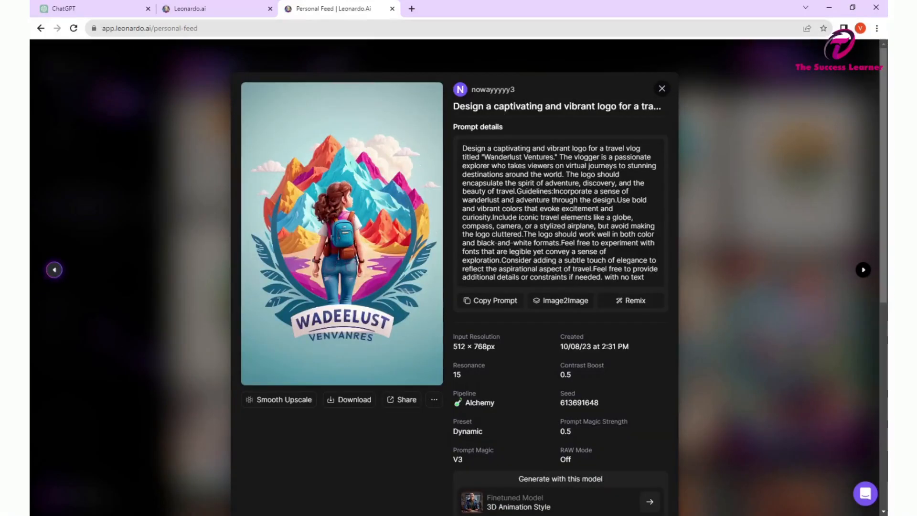
click(54, 269)
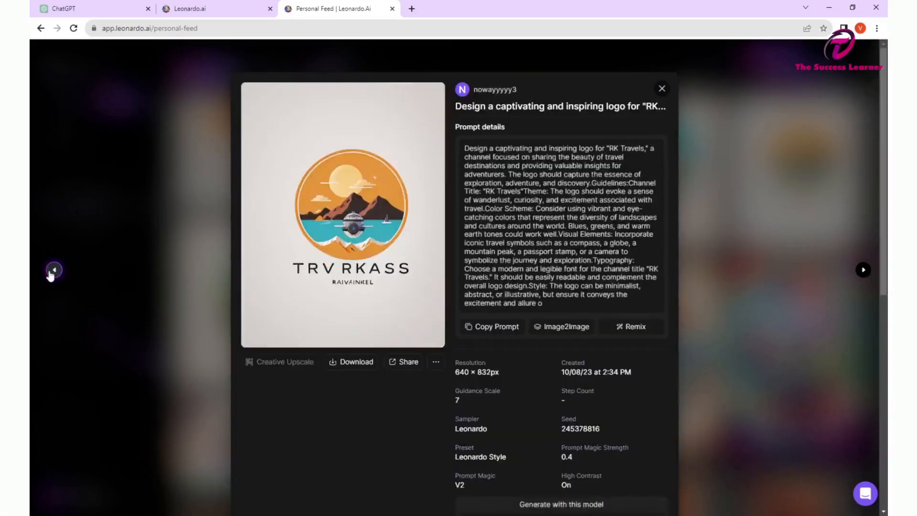
key(Escape)
scroll(608, 285, down, 1)
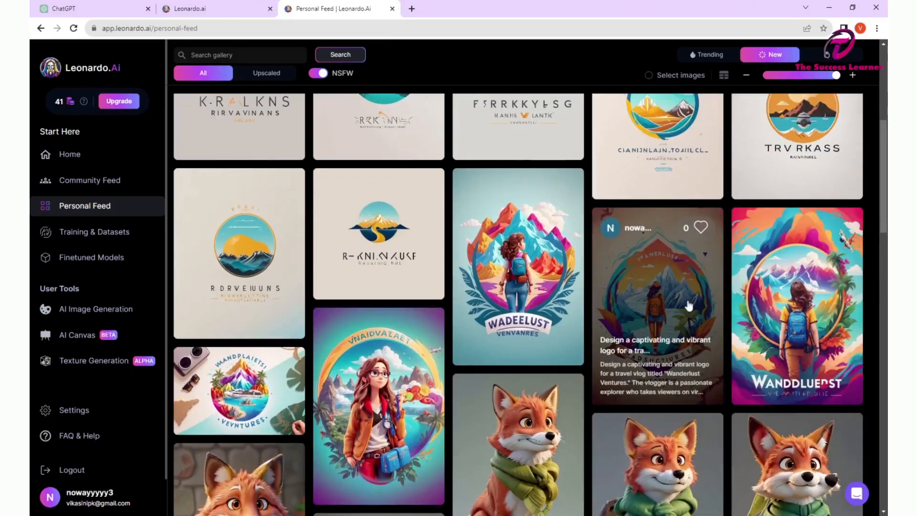
Step: Download the landscape Wanderlust Ventures logo with the camera and palm leaves from the personal feed
click(258, 384)
click(348, 233)
click(54, 269)
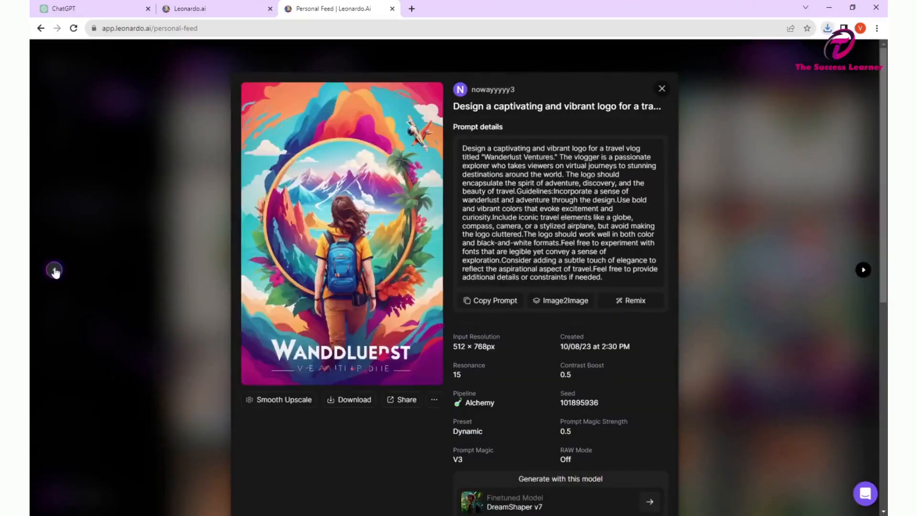
Step: Step through the RK Travels logos at enlarged size and download the preferred mountain and sea designs
click(54, 270)
click(51, 273)
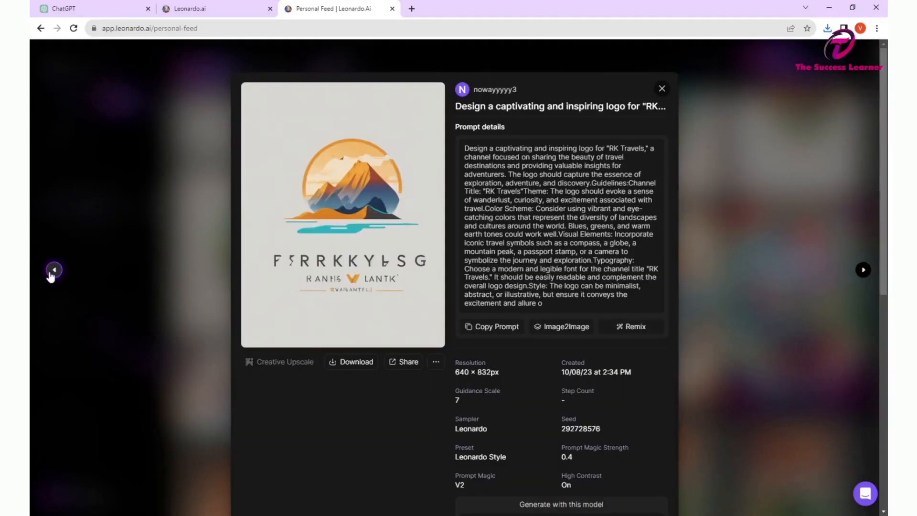
click(202, 294)
click(109, 308)
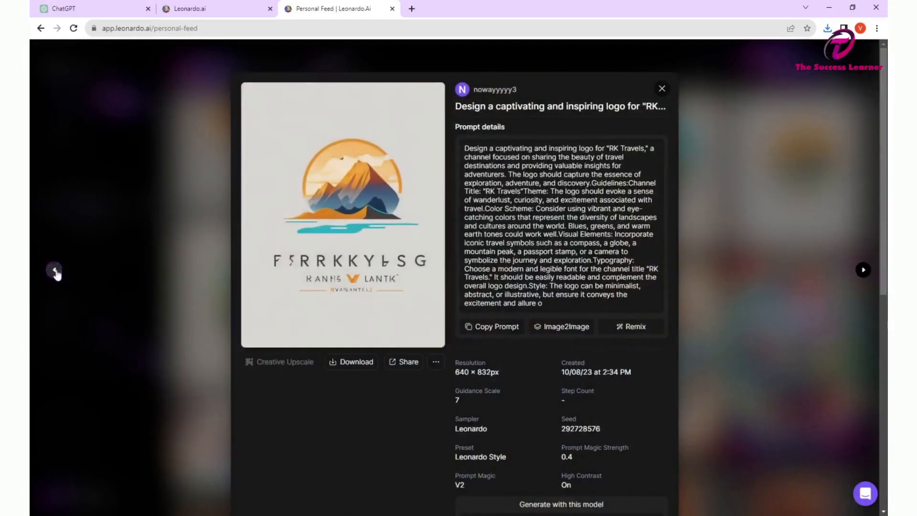
click(54, 271)
click(54, 270)
click(54, 271)
click(54, 270)
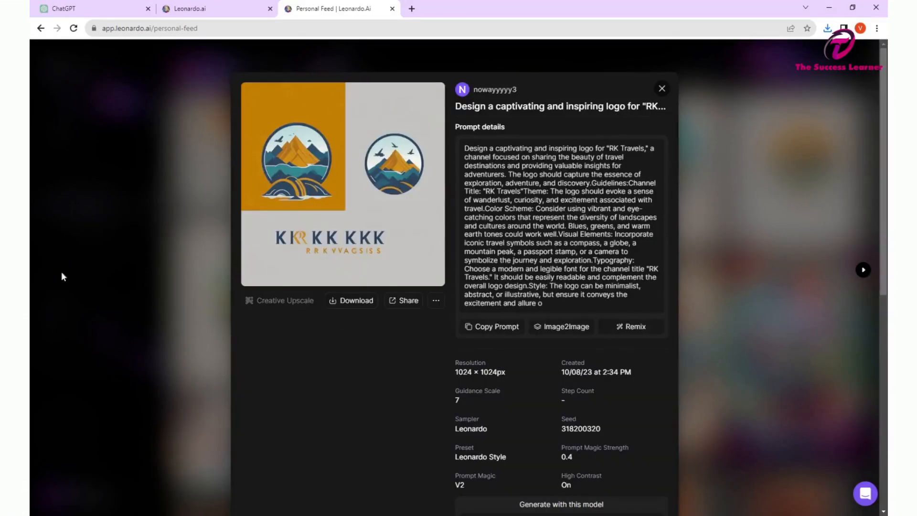
click(871, 269)
click(871, 270)
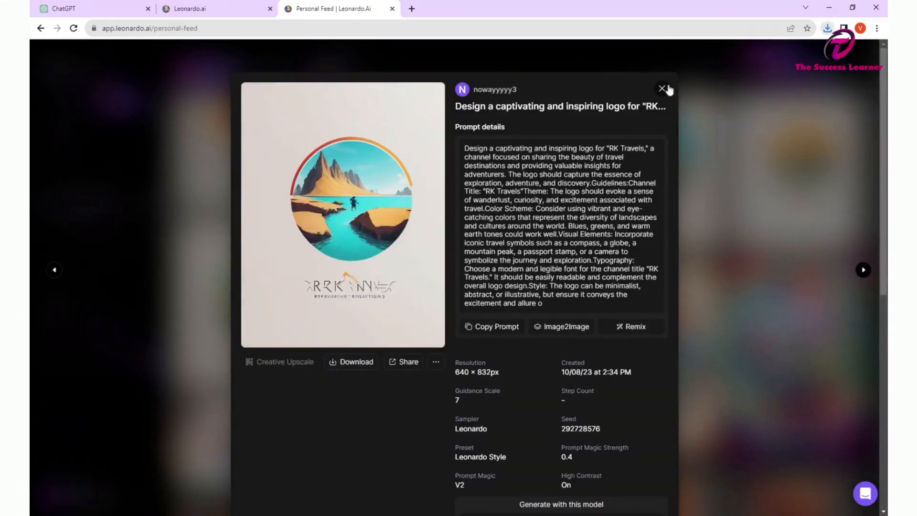
click(669, 63)
scroll(534, 339, up, 1)
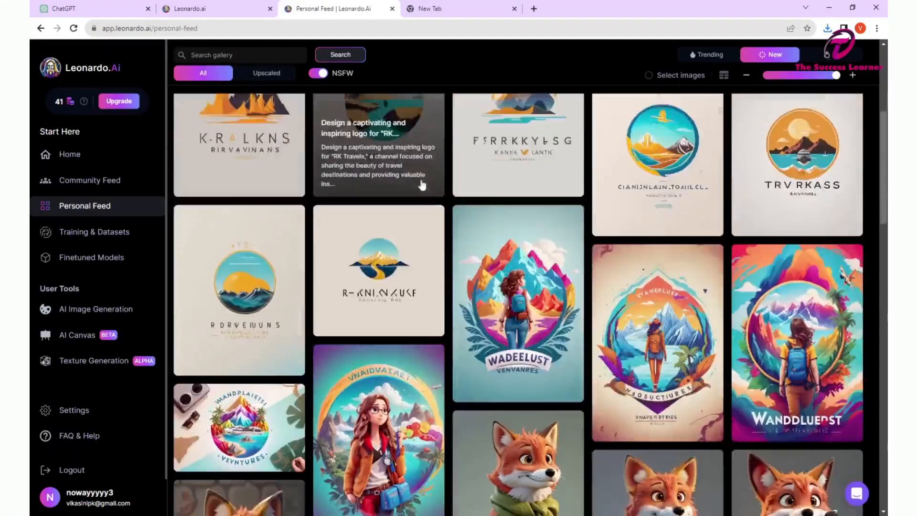
scroll(401, 236, down, 3)
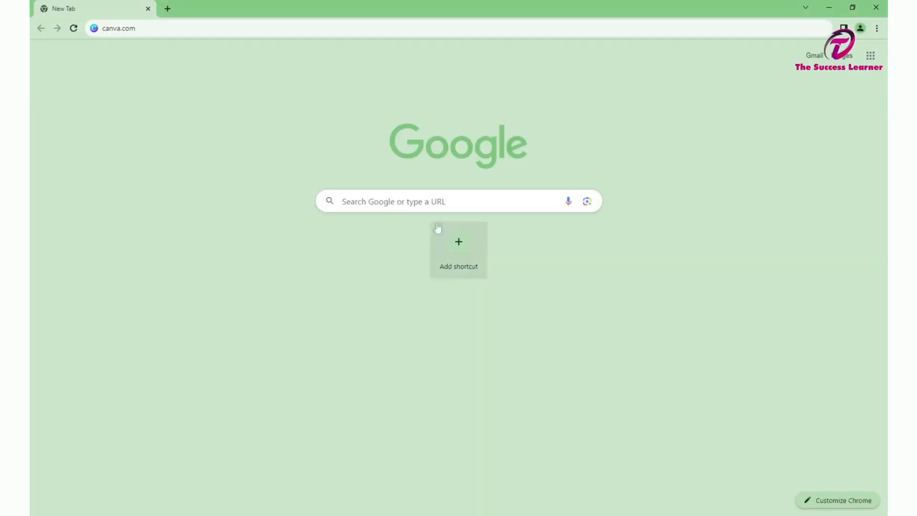
Step: Switch to Canva at canva.com and create a blank 500 × 500 px logo design
text(canva.com)
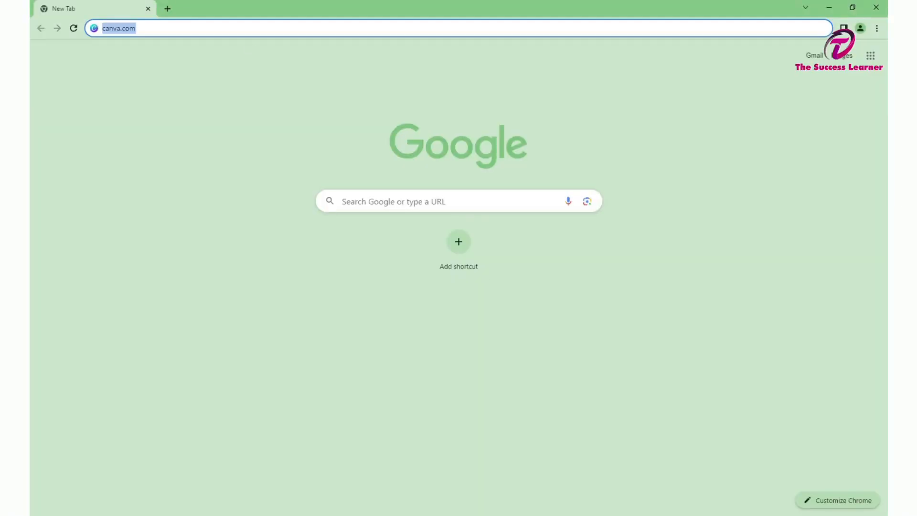
key(Return)
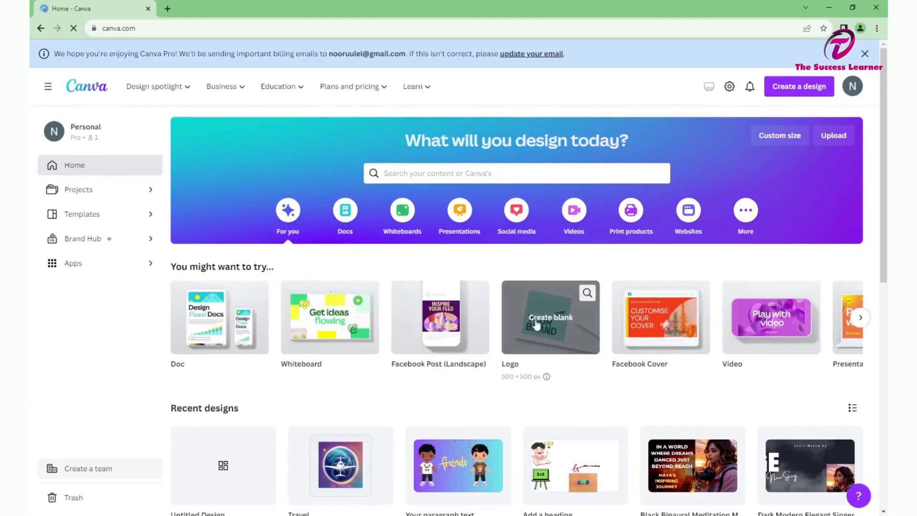
click(537, 324)
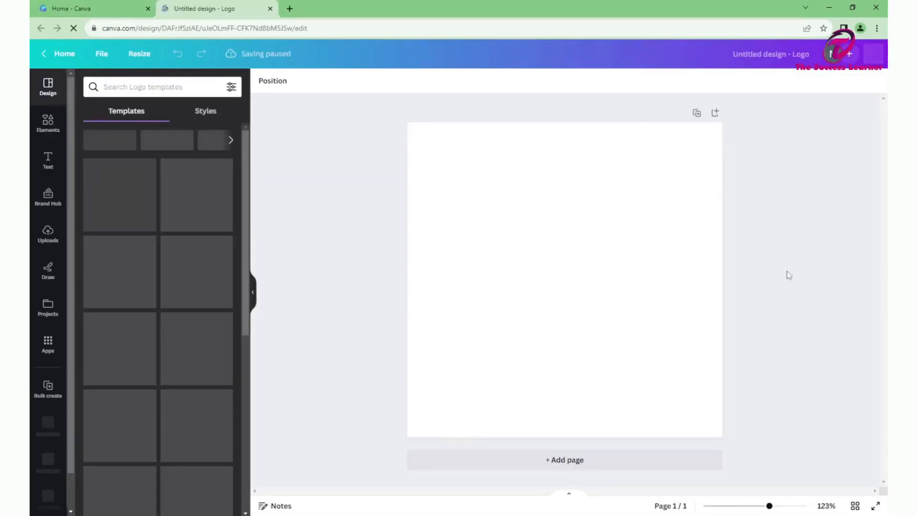
Step: Search the logo templates for "travel vlog" and look through the matching designs
scroll(177, 199, down, 5)
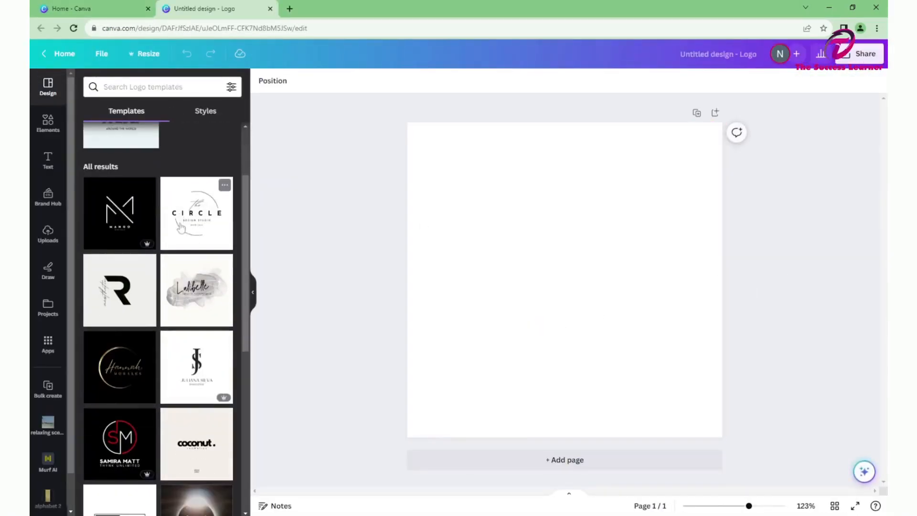
click(152, 87)
click(161, 132)
scroll(185, 213, down, 5)
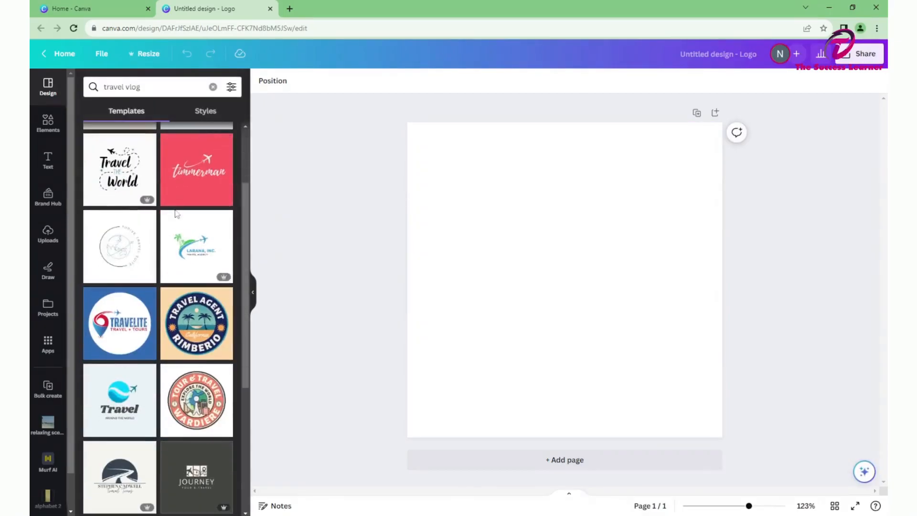
scroll(184, 228, down, 5)
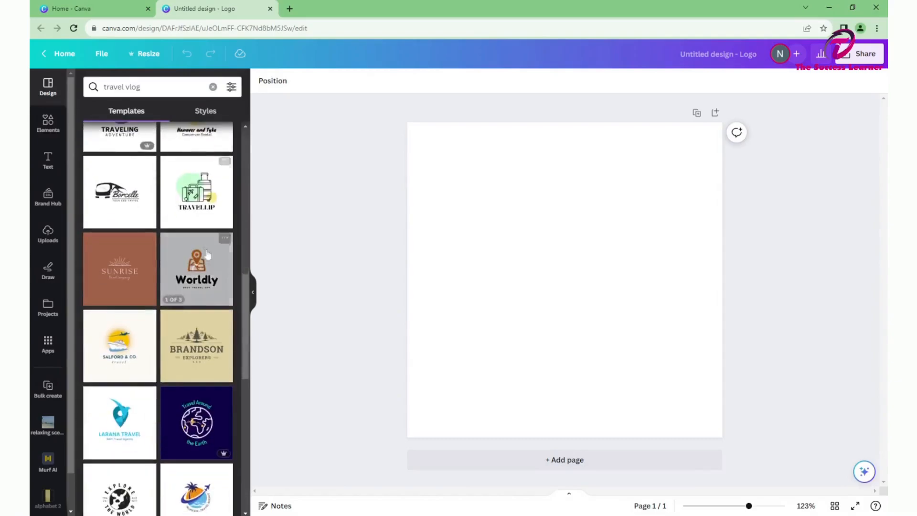
scroll(208, 275, up, 7)
scroll(208, 276, up, 4)
Step: Apply the "Travel AROUND THE WORLD" logo template and delete its blue globe and airplane graphic
click(213, 87)
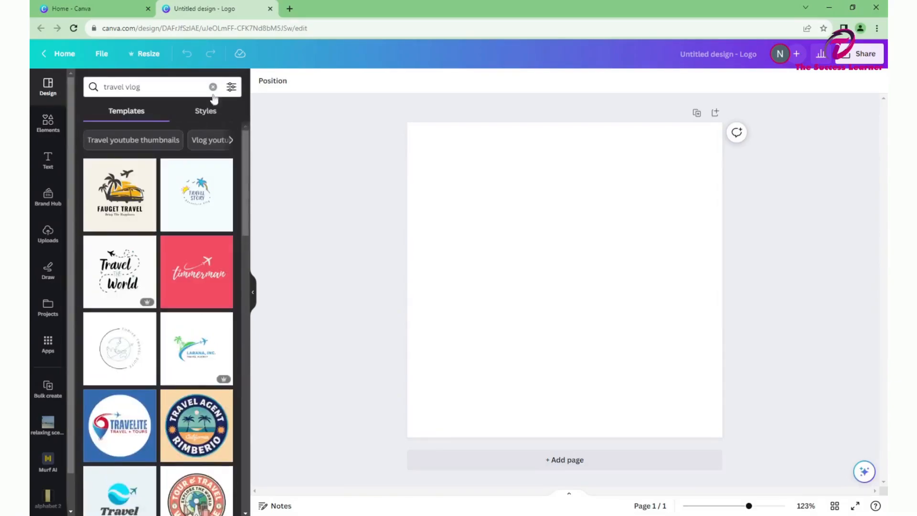
click(132, 219)
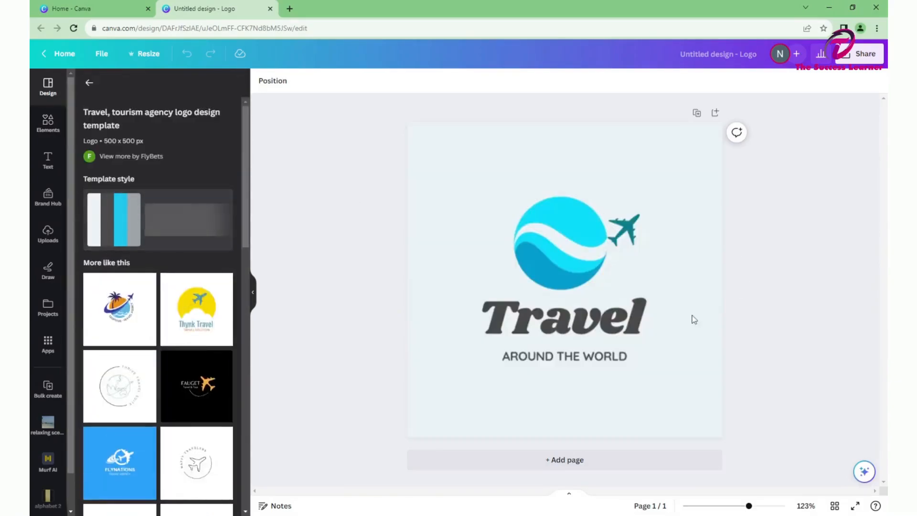
click(558, 240)
key(Delete)
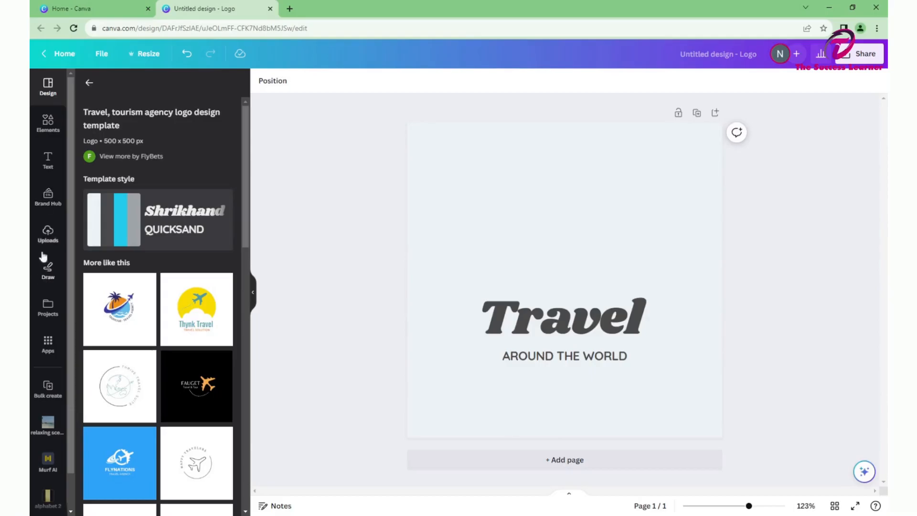
Step: Place the uploaded purple airplane-and-globe image on the page and set it as the page background
click(48, 234)
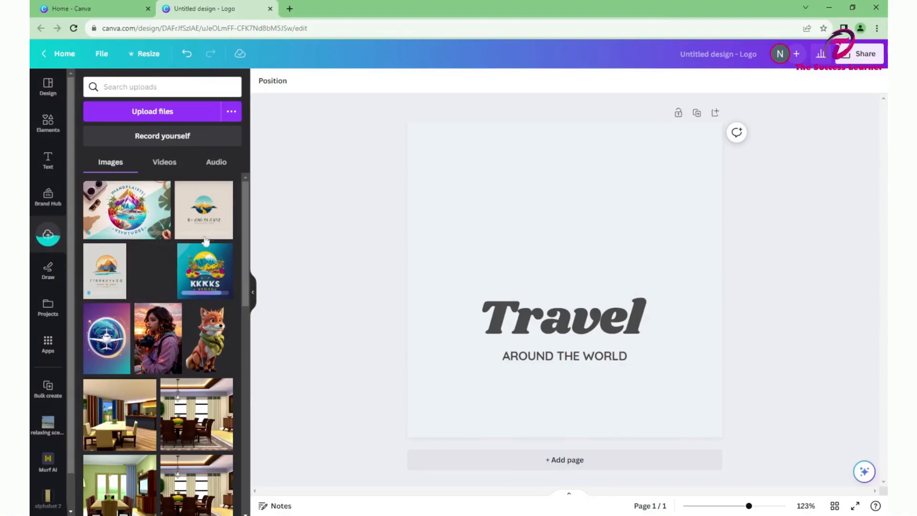
drag(107, 338, 583, 198)
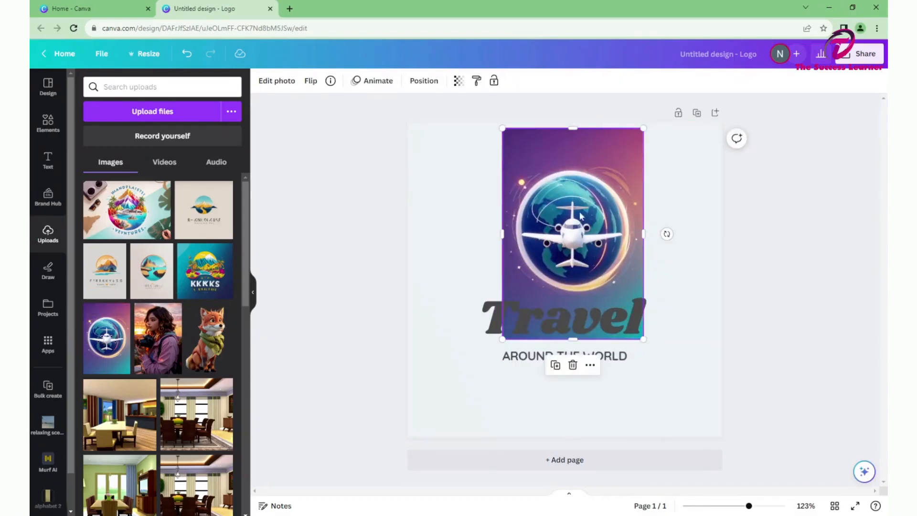
drag(581, 263, 574, 309)
mouse_move(494, 174)
mouse_down()
mouse_move(414, 150)
mouse_move(457, 184)
mouse_move(495, 176)
mouse_up()
right_click(571, 247)
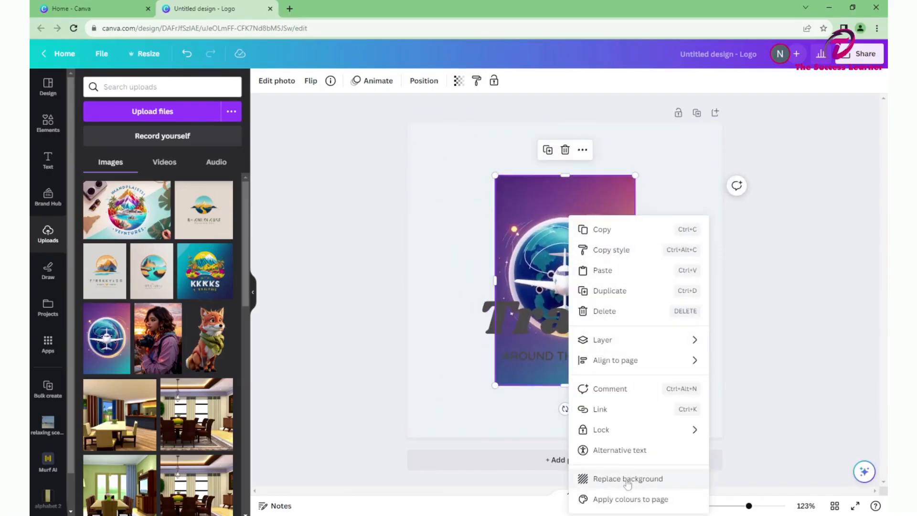
click(627, 479)
Step: Shift the "Travel AROUND THE WORLD" text toward the page's lower edge and add the heading "RK TRAVELS" in Archive
click(607, 336)
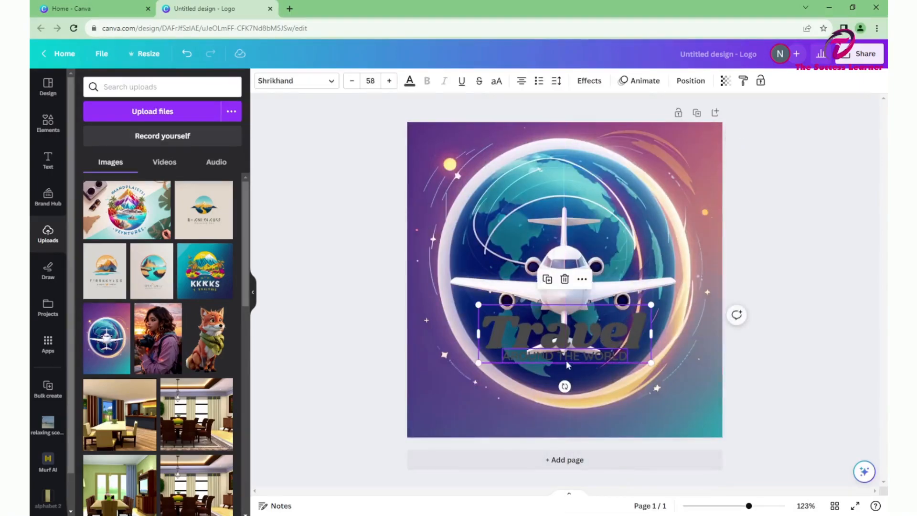
drag(567, 360, 564, 388)
drag(614, 334, 615, 341)
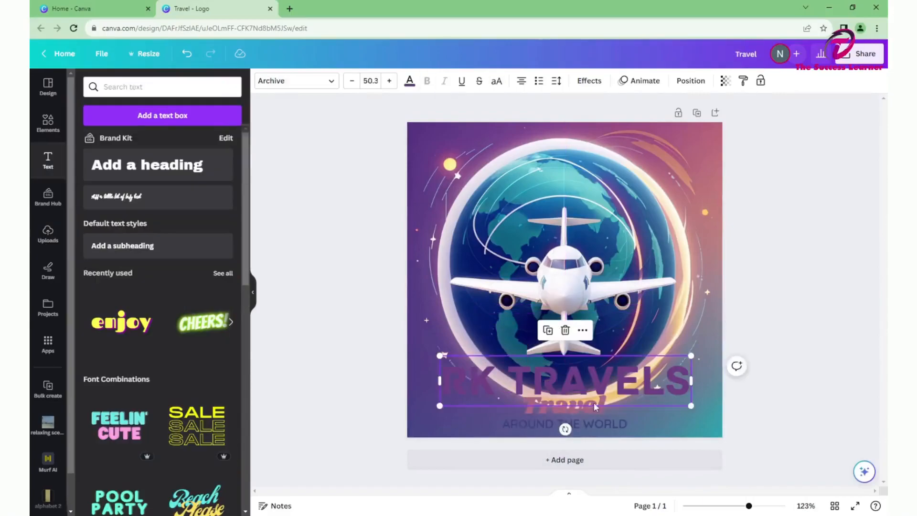
Step: Delete the template's "Travel" and "AROUND THE WORLD" texts beneath the RK TRAVELS heading
click(584, 422)
click(584, 432)
click(585, 403)
click(410, 80)
click(572, 409)
click(225, 282)
key(Delete)
click(613, 424)
key(Delete)
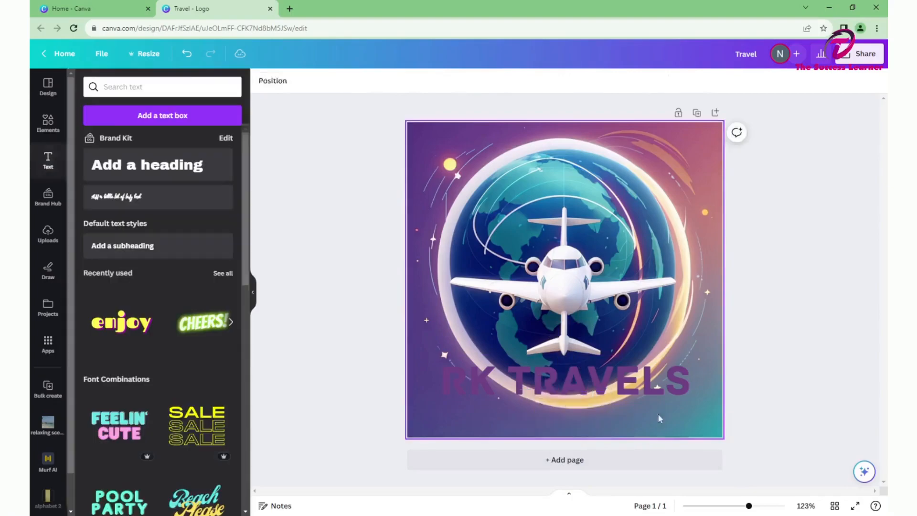
Step: Shrink the RK TRAVELS heading to size 38 and centre it near the page's lower edge
drag(652, 377, 654, 402)
click(669, 406)
drag(696, 381, 649, 391)
drag(610, 415, 628, 416)
drag(665, 391, 618, 412)
click(760, 370)
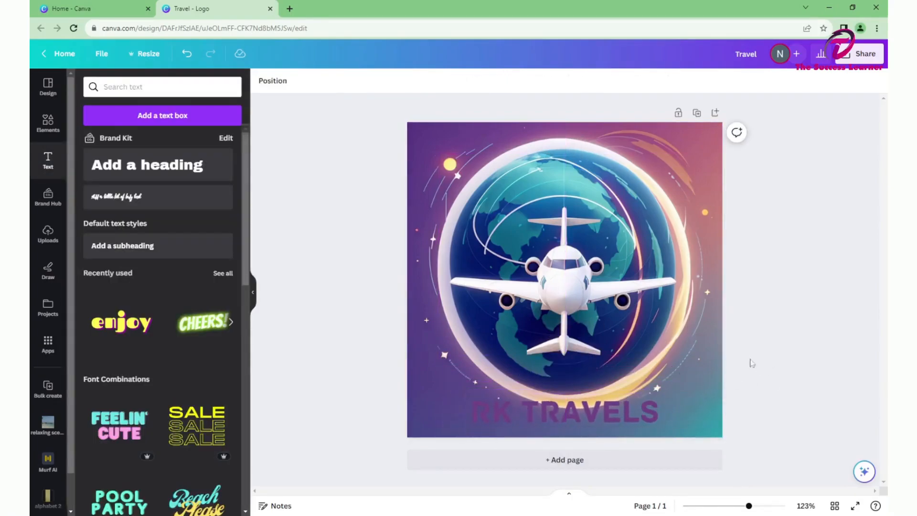
Step: Recolour the RK TRAVELS heading orange
triple_click(592, 412)
click(411, 82)
click(234, 423)
click(235, 443)
click(669, 368)
click(637, 418)
click(840, 407)
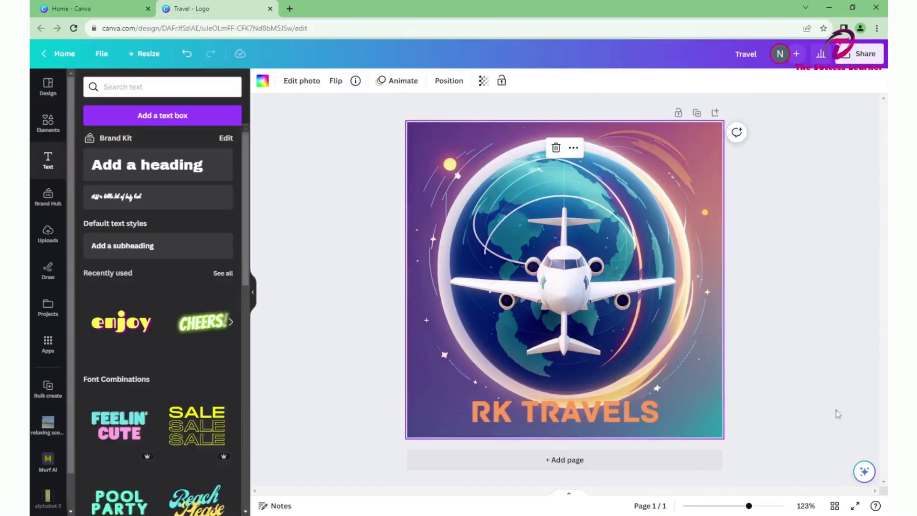
Step: Change the RK TRAVELS heading's colour to solid purple
click(632, 118)
double_click(637, 413)
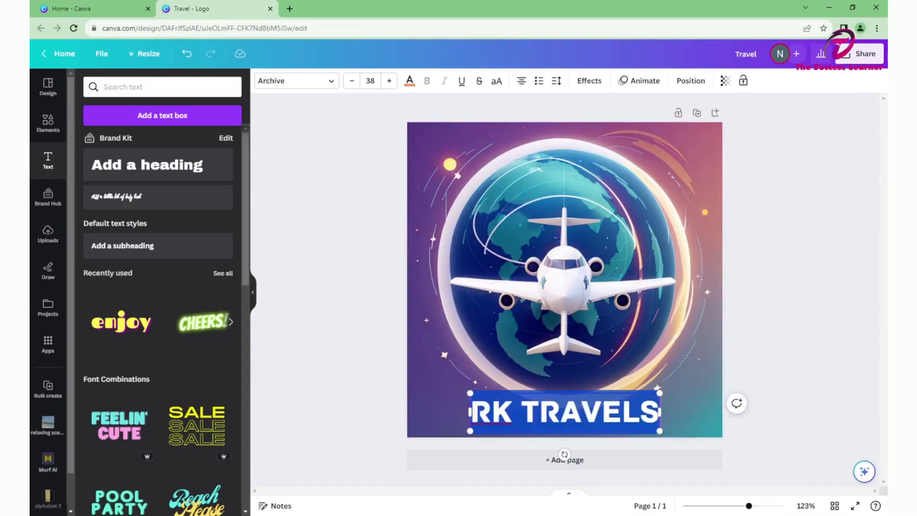
click(409, 82)
click(199, 386)
click(408, 380)
Step: Try photo and custom colours on the RK TRAVELS heading, settling on teal
triple_click(642, 413)
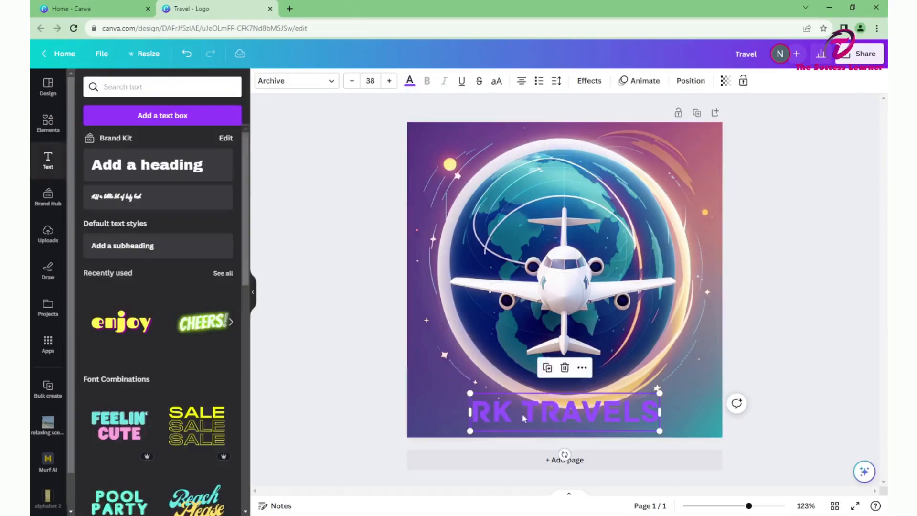
click(409, 82)
click(507, 364)
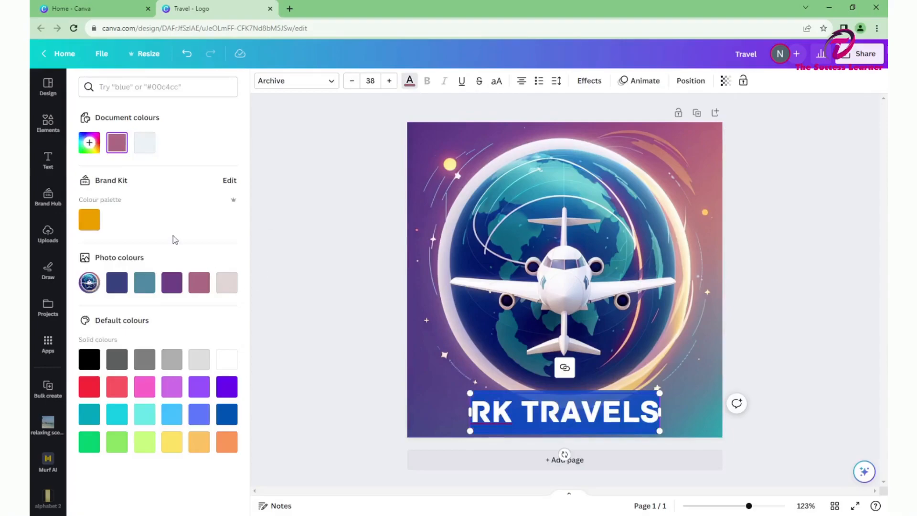
click(90, 142)
click(220, 339)
click(232, 182)
scroll(146, 273, down, 1)
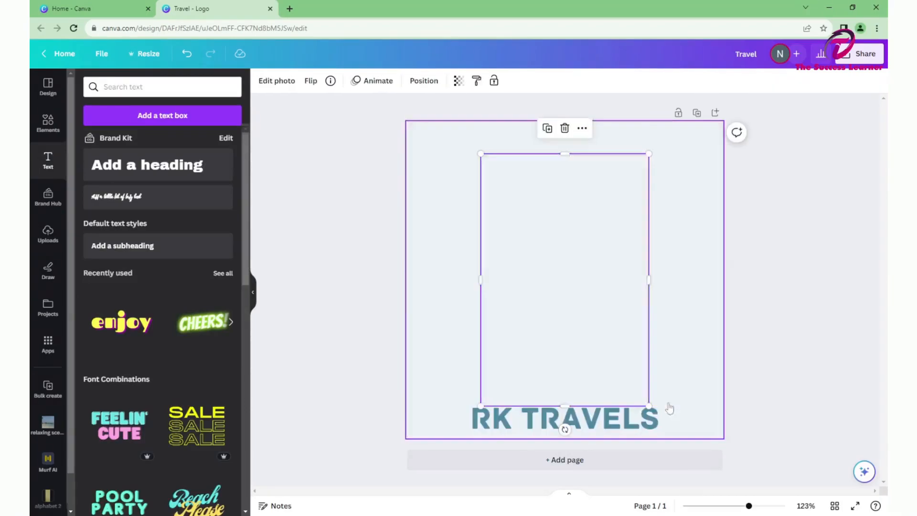
Step: Enlarge and reposition the detached airplane-and-globe image over the page and set it as the page background again
drag(648, 406, 712, 499)
drag(640, 375, 552, 307)
drag(626, 261, 731, 272)
drag(640, 296, 642, 312)
drag(734, 451, 720, 436)
right_click(613, 216)
click(669, 475)
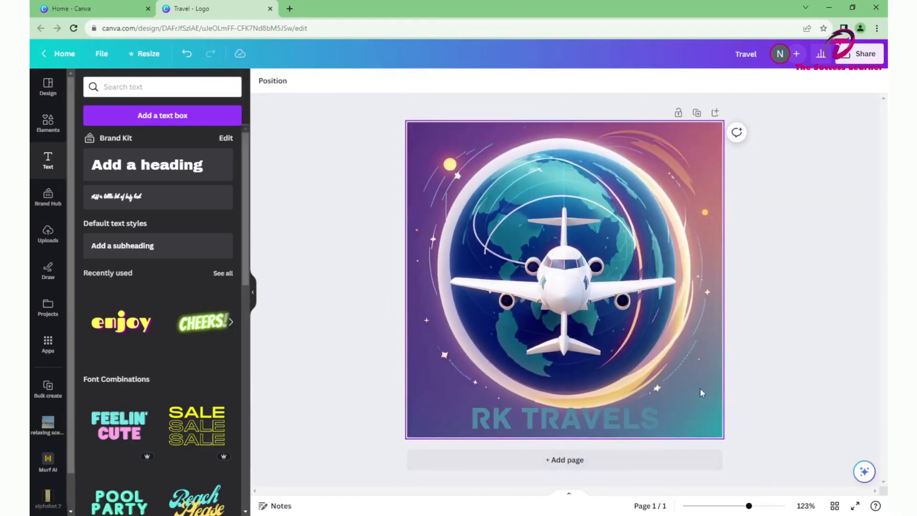
click(605, 422)
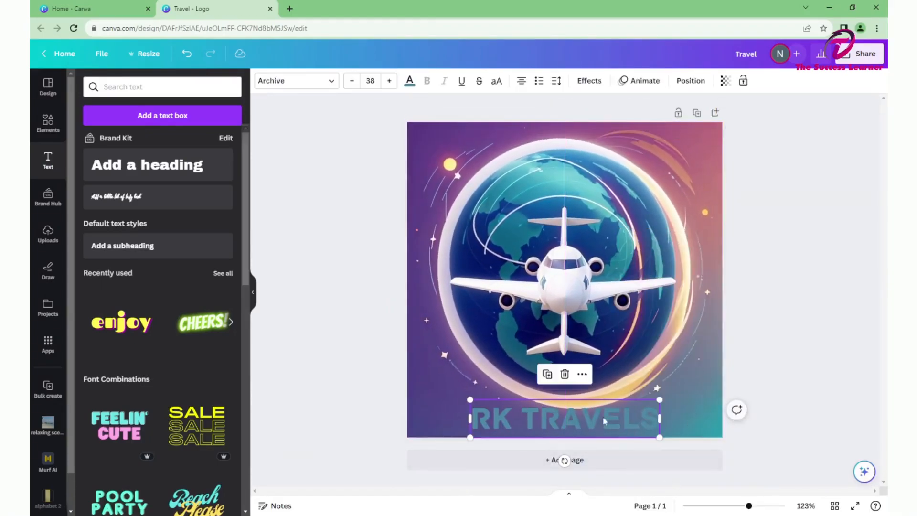
click(812, 241)
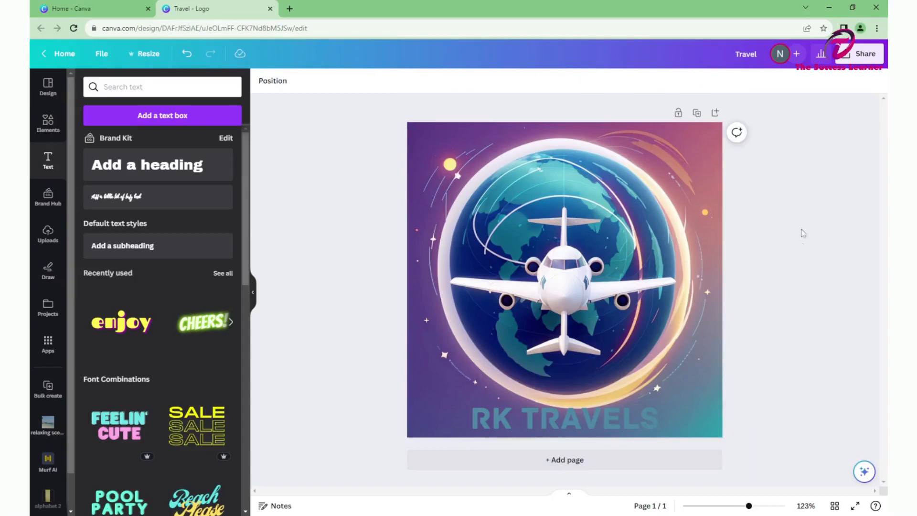
Step: Download the airplane-and-globe RK TRAVELS design as a PNG file
click(860, 54)
click(757, 311)
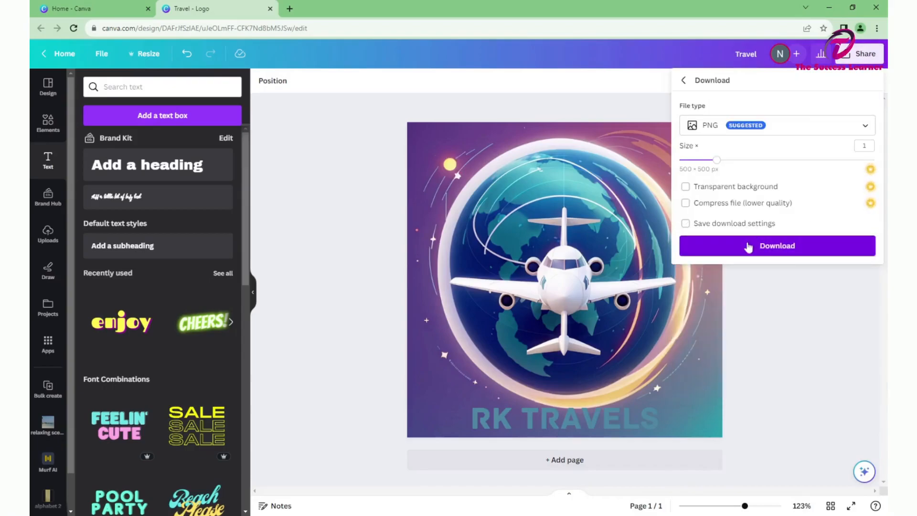
click(748, 246)
Step: Delete the airplane-and-globe background, add the uploaded mountain-and-cruise-ship logo image, enlarge it and set it as the page background
click(690, 247)
key(Delete)
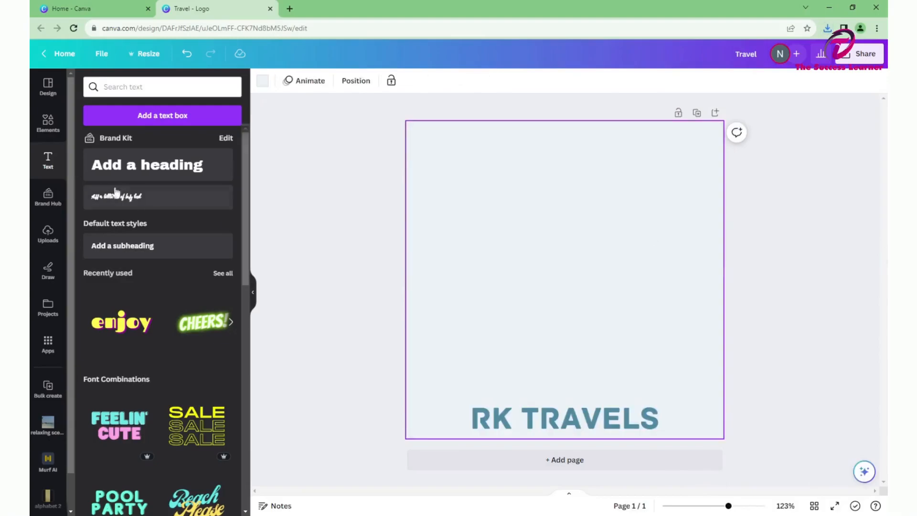
click(47, 234)
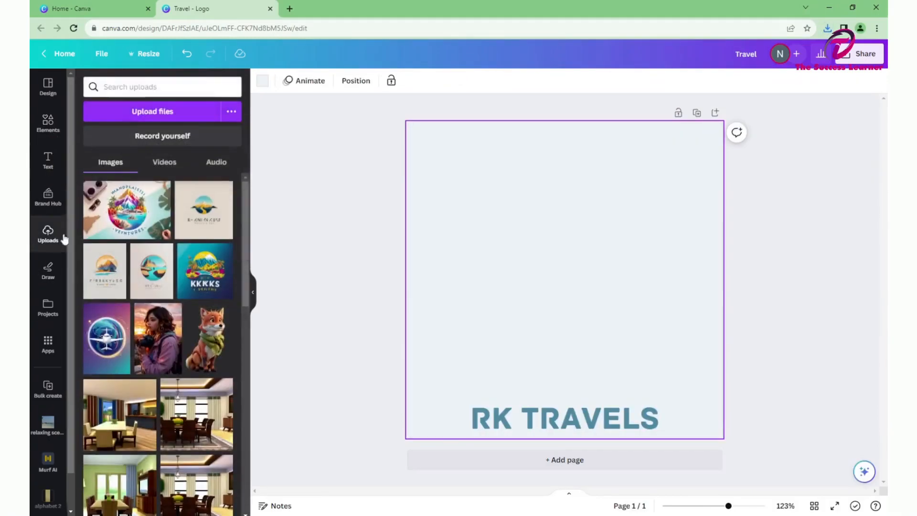
click(134, 212)
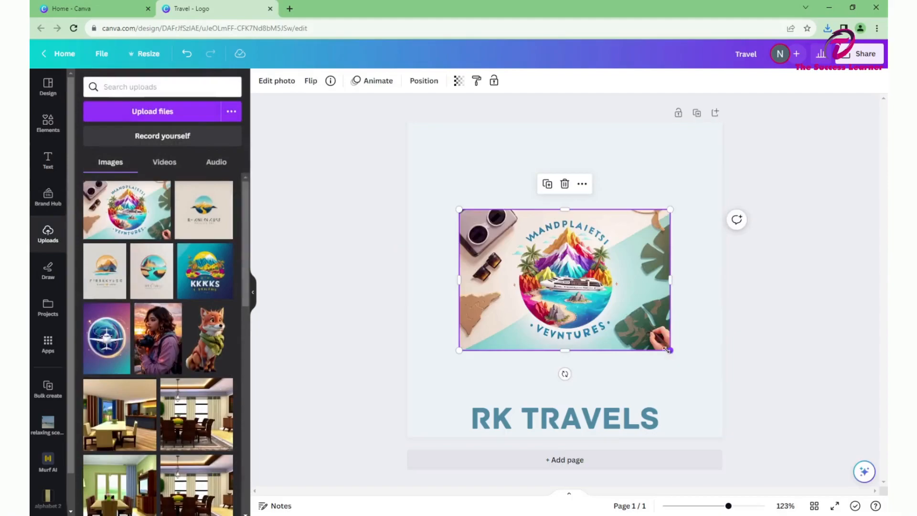
drag(670, 350, 722, 385)
right_click(613, 237)
click(659, 481)
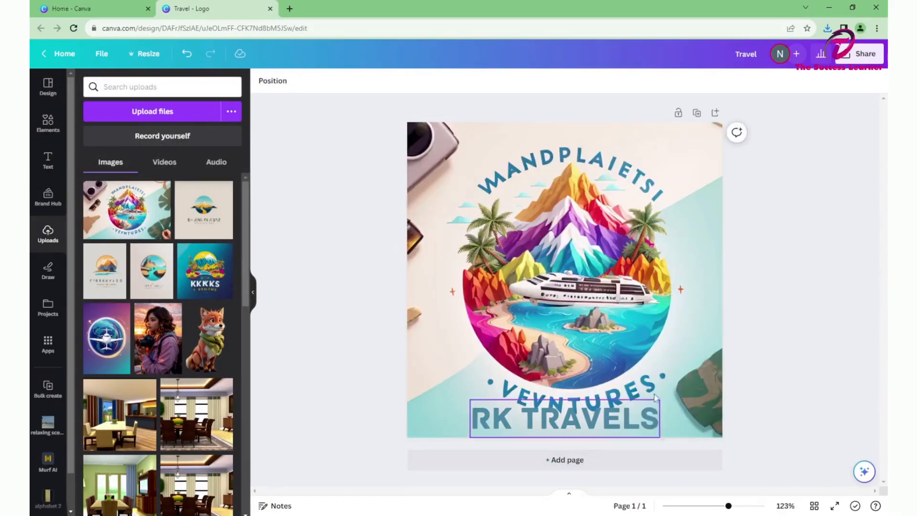
Step: Shift the RK TRAVELS heading off the artwork and erase the curved lettering above the mountains with Magic Eraser
drag(583, 422, 371, 433)
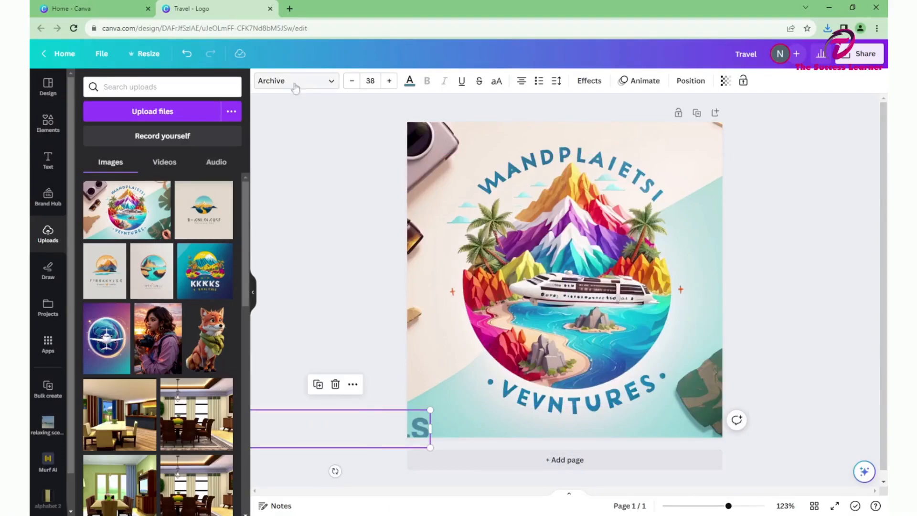
click(534, 168)
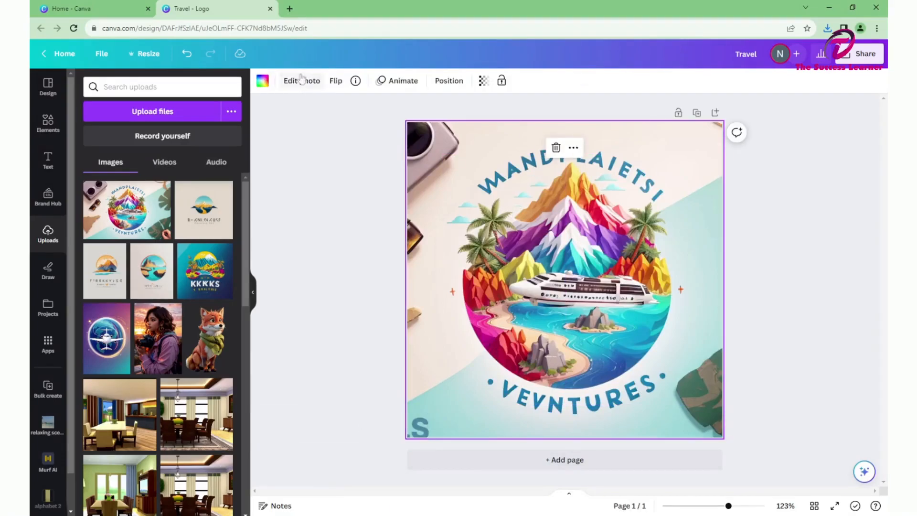
click(302, 79)
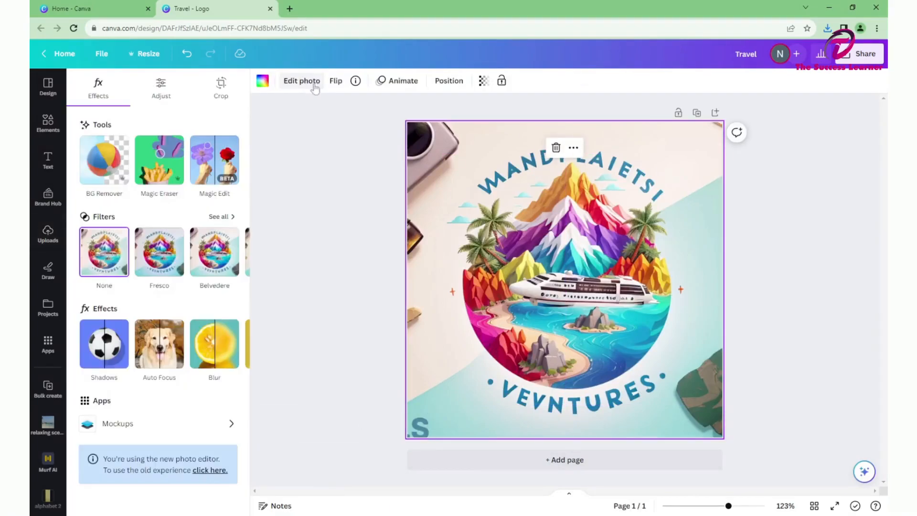
click(160, 148)
mouse_move(474, 180)
mouse_down()
mouse_move(492, 166)
mouse_move(576, 141)
mouse_move(629, 144)
mouse_move(669, 165)
mouse_move(688, 200)
mouse_up()
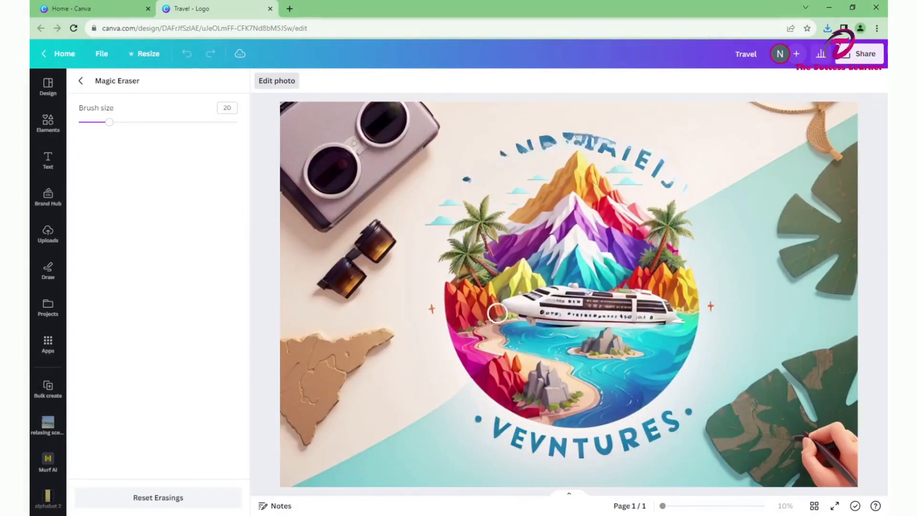
mouse_move(465, 181)
mouse_down()
mouse_move(481, 163)
mouse_move(545, 140)
mouse_move(616, 137)
mouse_move(669, 174)
mouse_up()
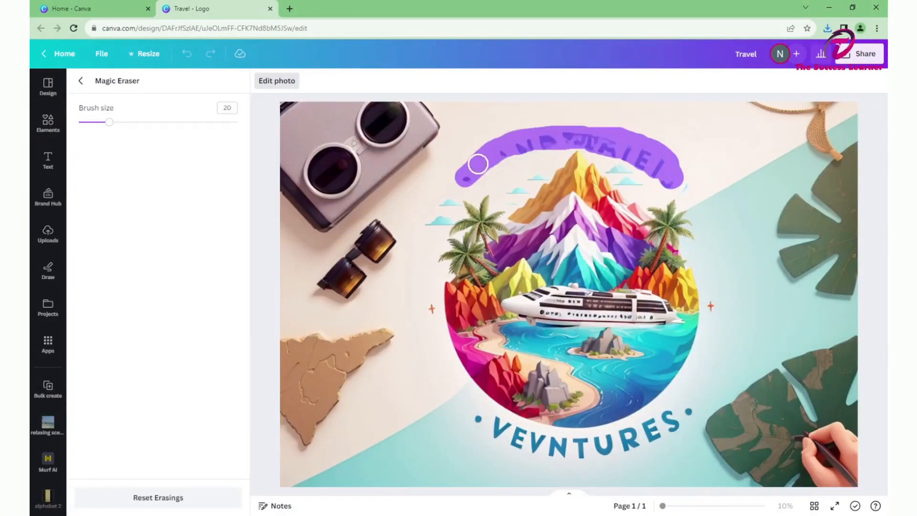
drag(481, 162, 474, 170)
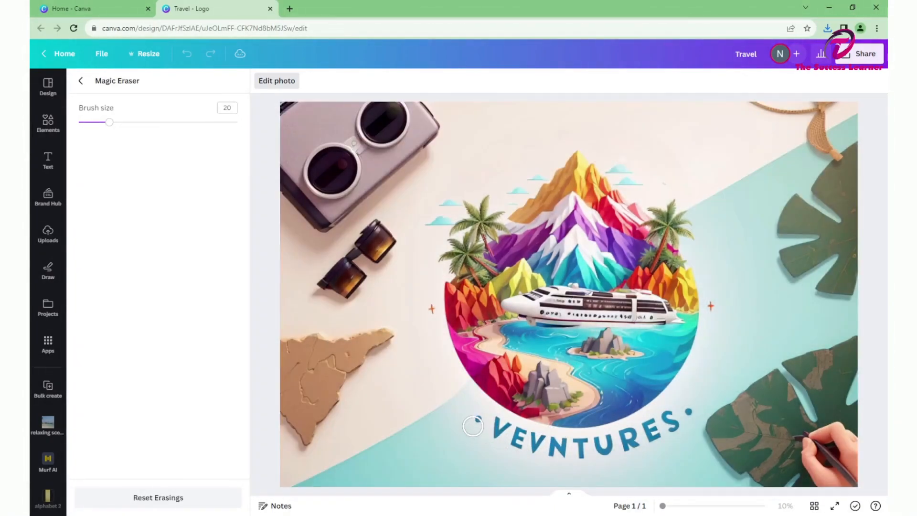
Step: Erase the curved VEVNTURES lettering and its dots below the artwork and return to the design
mouse_move(473, 426)
mouse_down()
mouse_move(591, 449)
mouse_move(654, 438)
mouse_move(680, 410)
mouse_move(569, 455)
mouse_move(495, 443)
mouse_move(500, 428)
mouse_move(588, 446)
mouse_move(678, 422)
mouse_up()
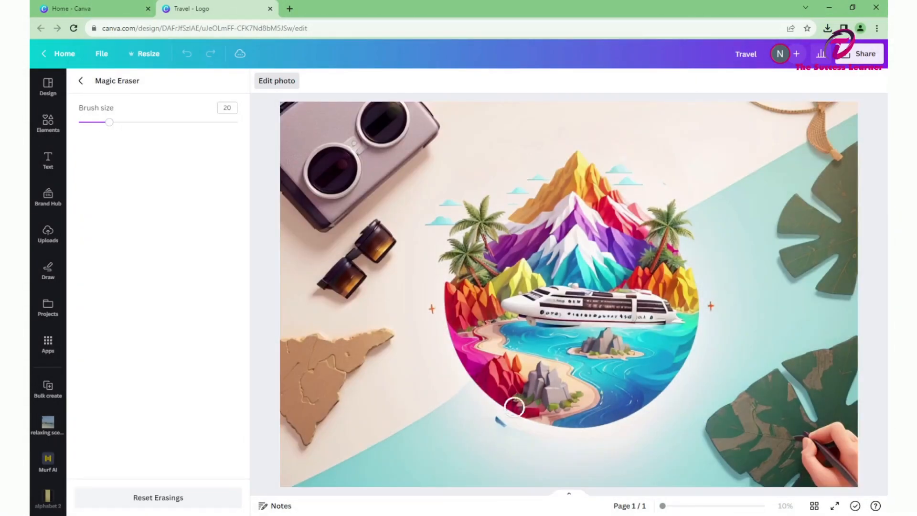
drag(504, 430, 507, 432)
click(88, 89)
Step: Move the RK TRAVELS heading back onto the page, just below the circular artwork
drag(415, 427, 627, 418)
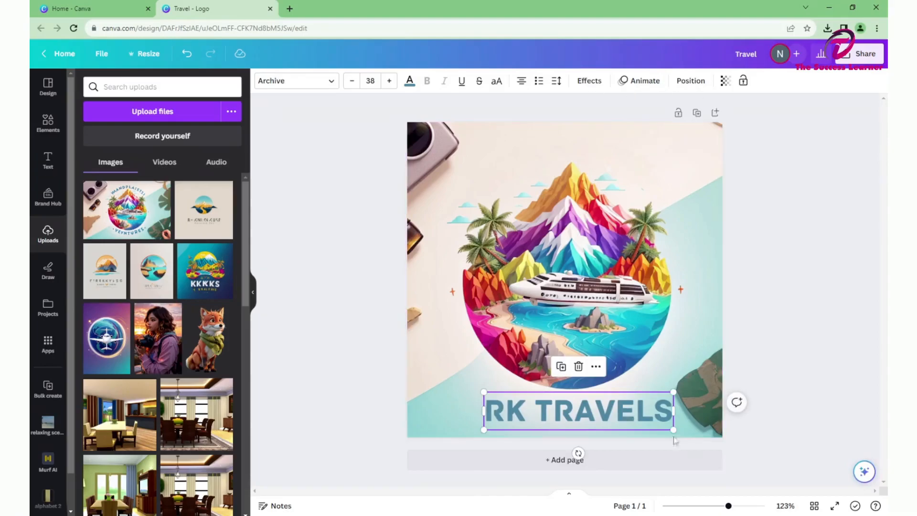
click(597, 368)
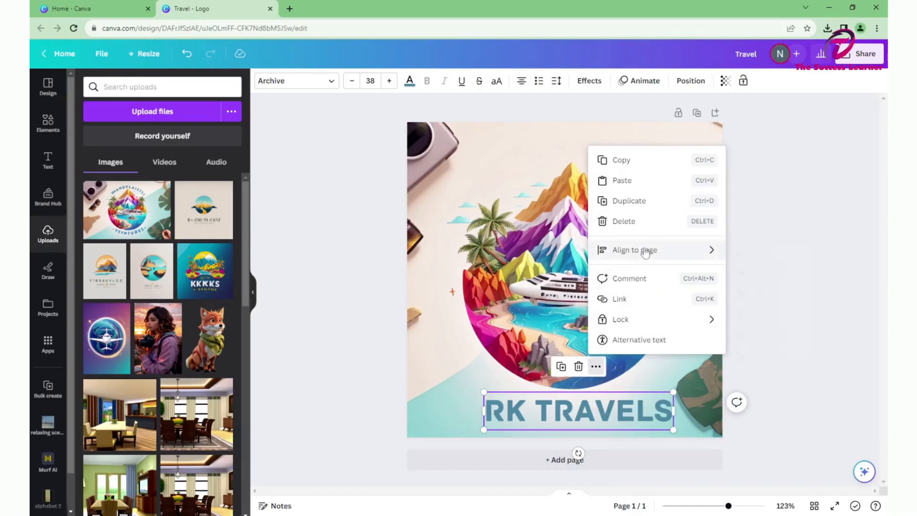
mouse_move(644, 251)
drag(634, 404, 634, 407)
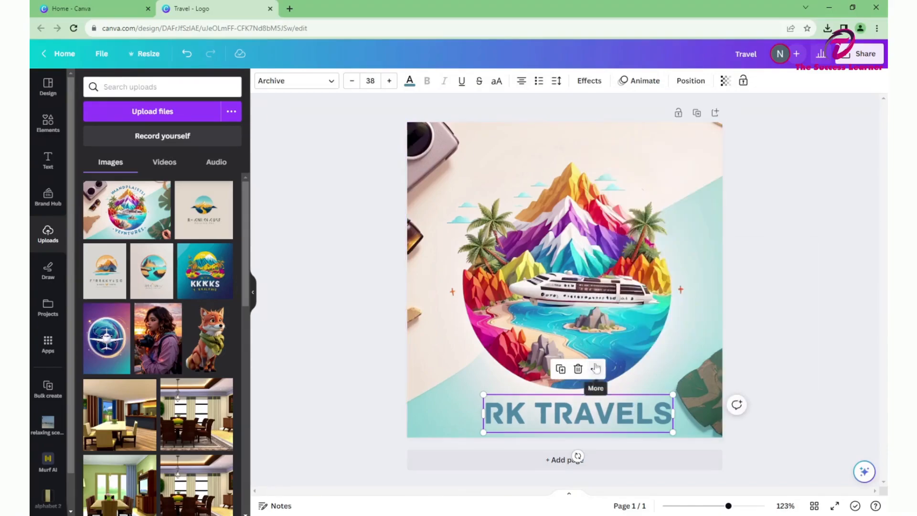
Step: Apply the Curve effect at 98 to the RK TRAVELS heading, enlarging it to font size 76.9 as an arch over the mountains
click(590, 85)
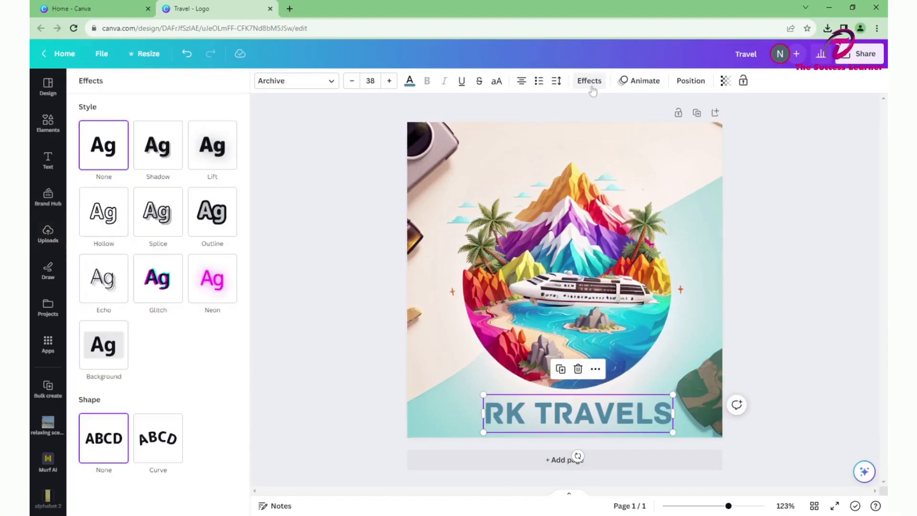
click(160, 457)
drag(619, 408, 569, 161)
drag(608, 230, 690, 275)
drag(614, 270, 598, 243)
drag(675, 249, 702, 288)
drag(644, 254, 647, 272)
drag(702, 269, 738, 290)
drag(662, 277, 647, 259)
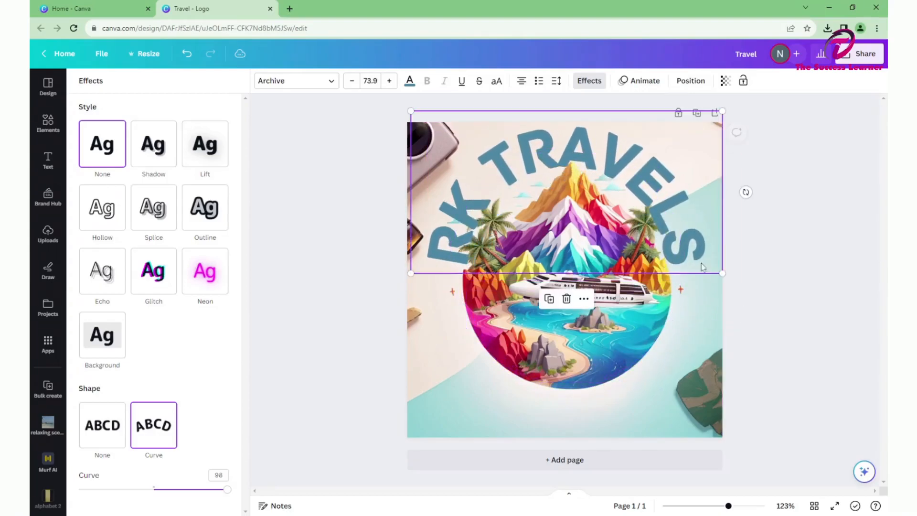
drag(722, 273, 735, 280)
right_click(519, 212)
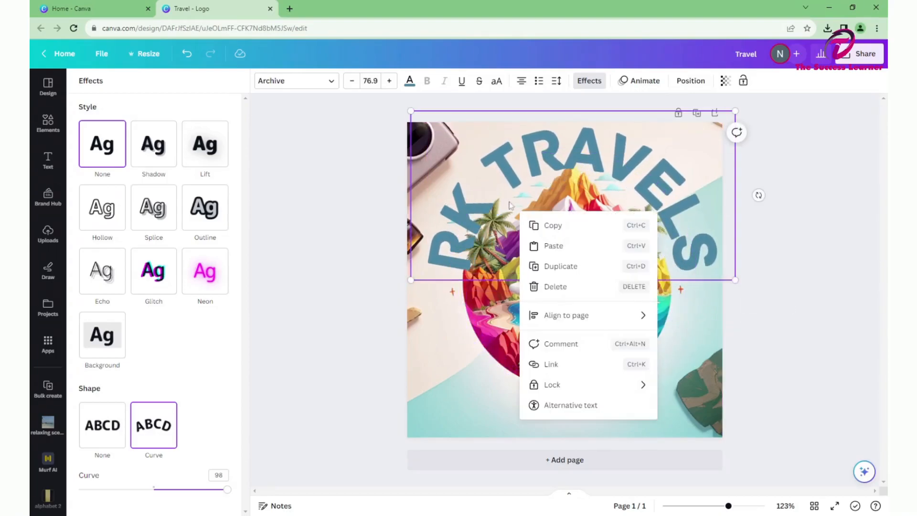
double_click(510, 202)
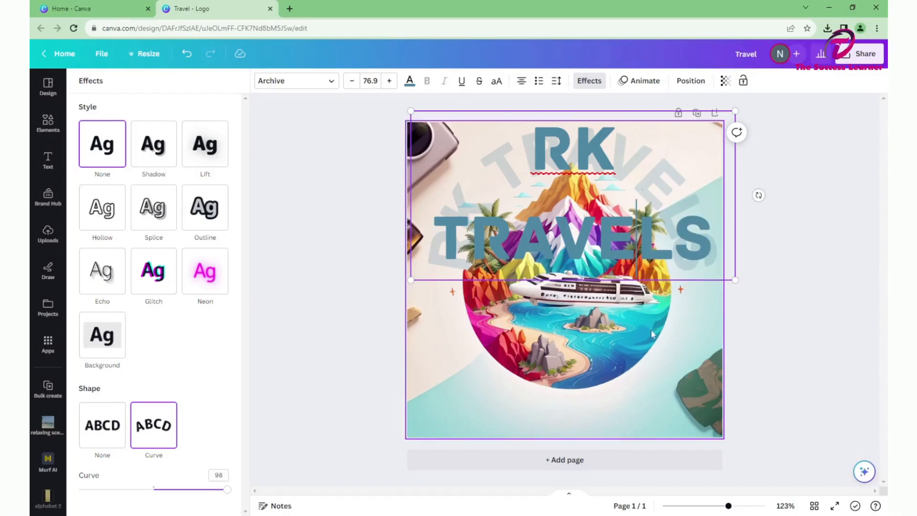
key(Escape)
click(590, 306)
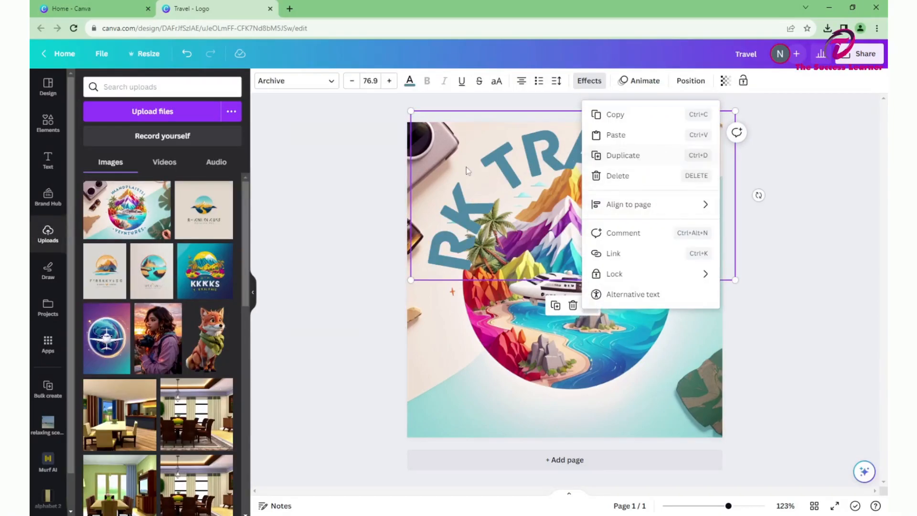
Step: Reverse the RK TRAVELS heading's curve to -55, shrink it to font size 50.7 and place it beneath the circular artwork
double_click(529, 111)
click(587, 82)
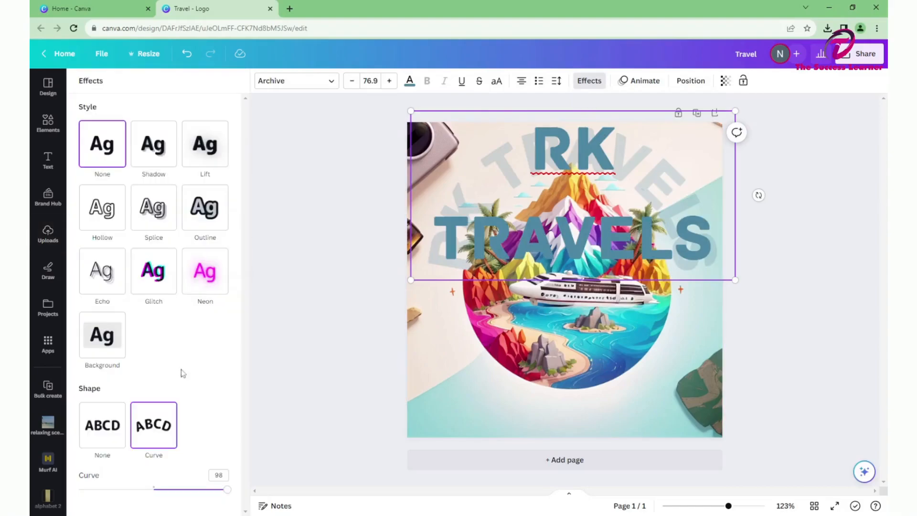
drag(224, 493, 112, 491)
drag(571, 148, 576, 395)
drag(786, 436, 651, 393)
drag(569, 348, 616, 373)
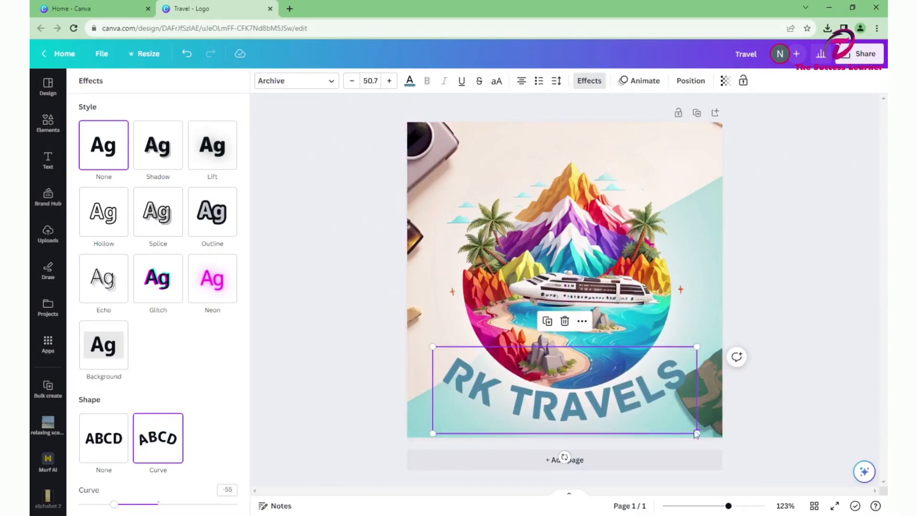
Step: Reduce the curved heading to font size 46.6, set its curve to -69 and fit it along the artwork's lower edge
drag(697, 432, 651, 392)
drag(116, 507, 105, 505)
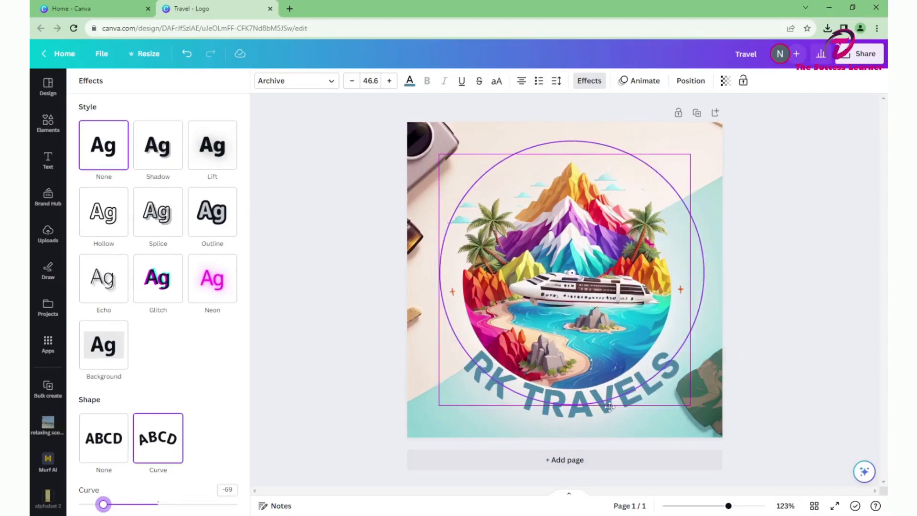
drag(610, 407, 610, 407)
click(852, 319)
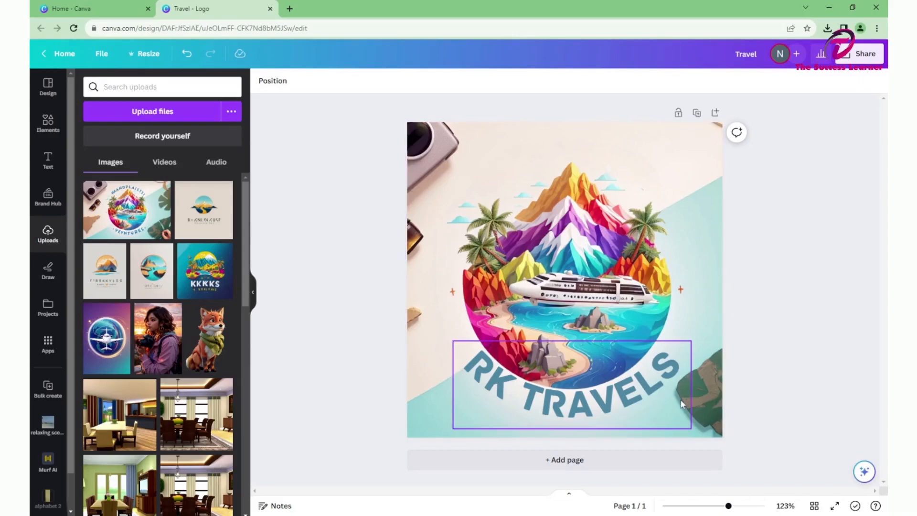
Step: Download the mountain-and-cruise-ship RK TRAVELS logo as a PNG file
click(866, 54)
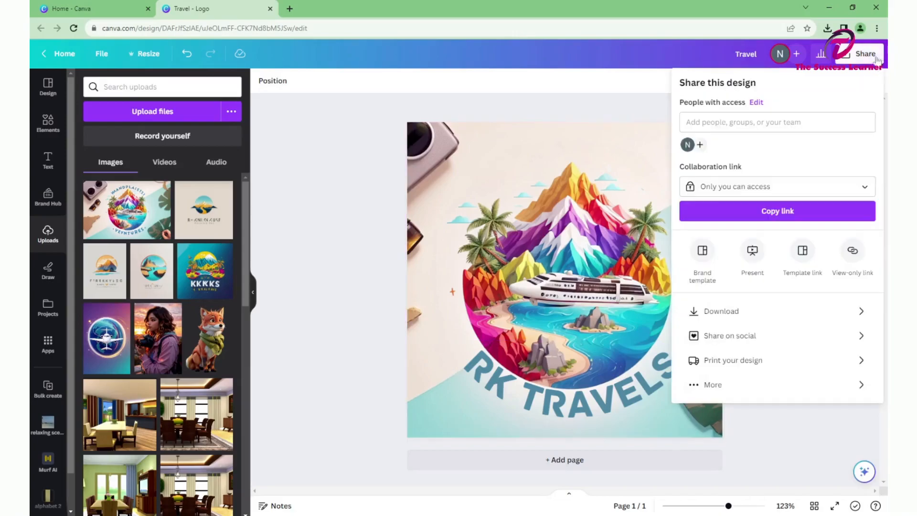
click(728, 311)
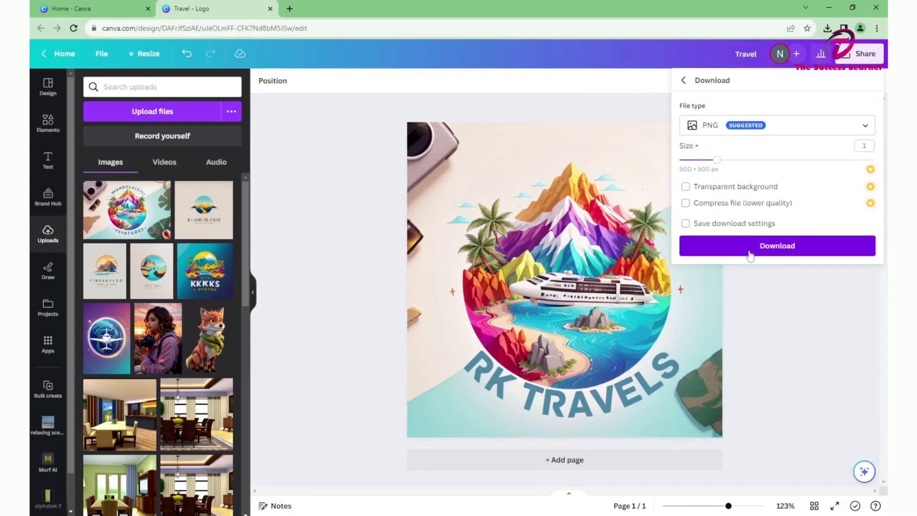
click(750, 255)
click(802, 219)
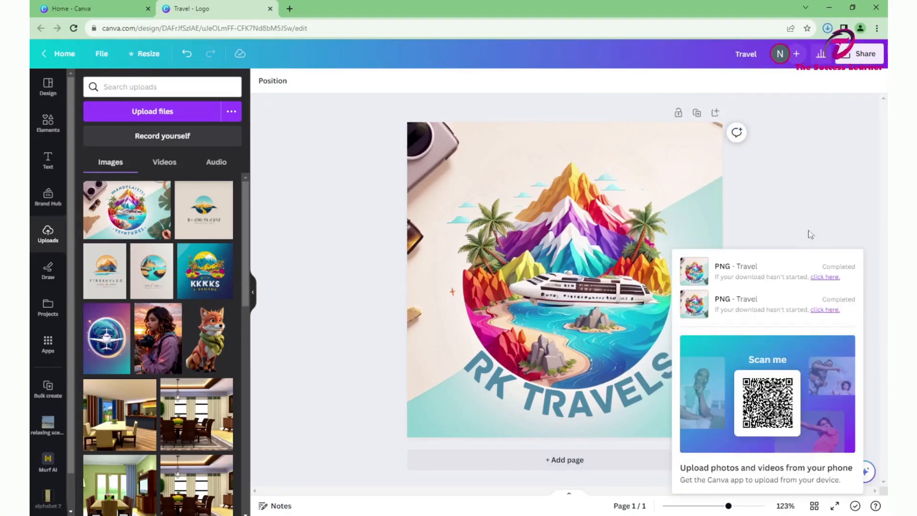
click(814, 205)
Step: Erase the cruise ship and its leftover traces from the background image with Magic Eraser
click(600, 306)
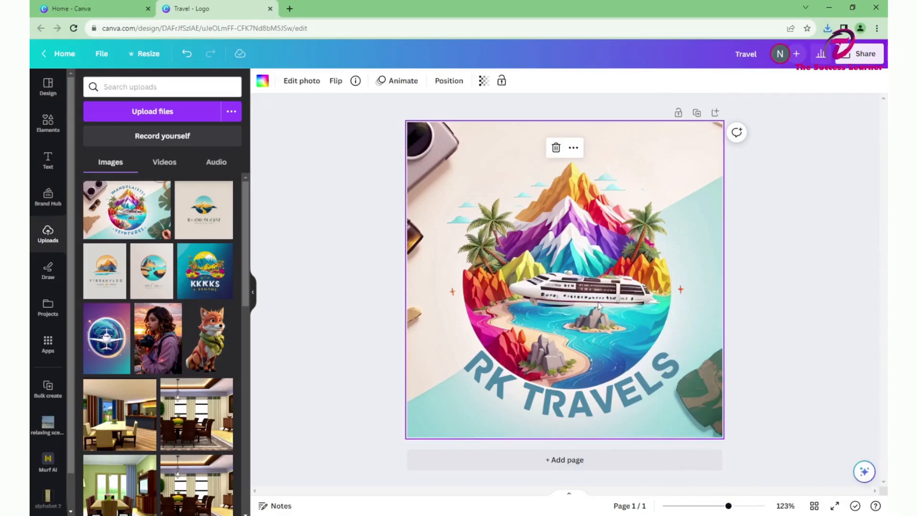
click(306, 82)
click(164, 182)
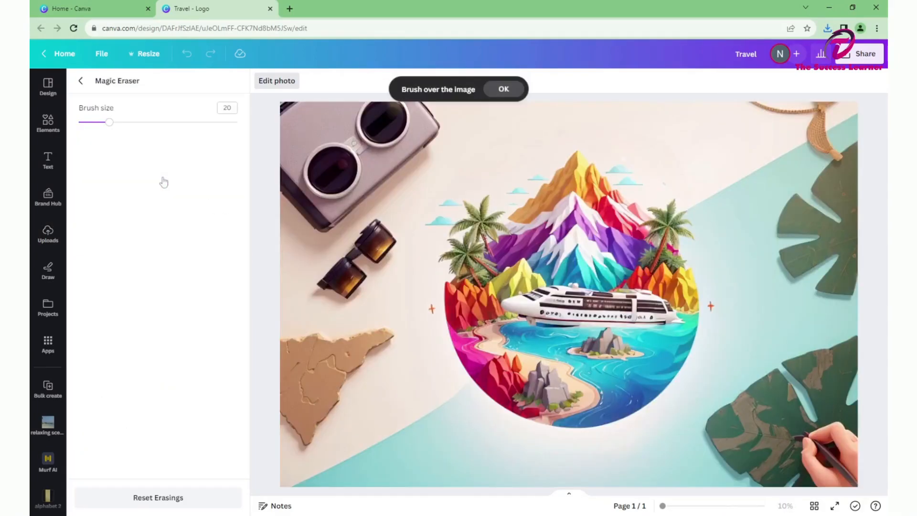
mouse_move(512, 308)
mouse_down()
mouse_move(578, 297)
mouse_move(559, 293)
mouse_move(521, 306)
mouse_move(596, 313)
mouse_move(580, 321)
mouse_move(670, 318)
mouse_move(633, 296)
mouse_move(566, 287)
mouse_move(656, 309)
mouse_move(637, 323)
mouse_move(663, 322)
mouse_up()
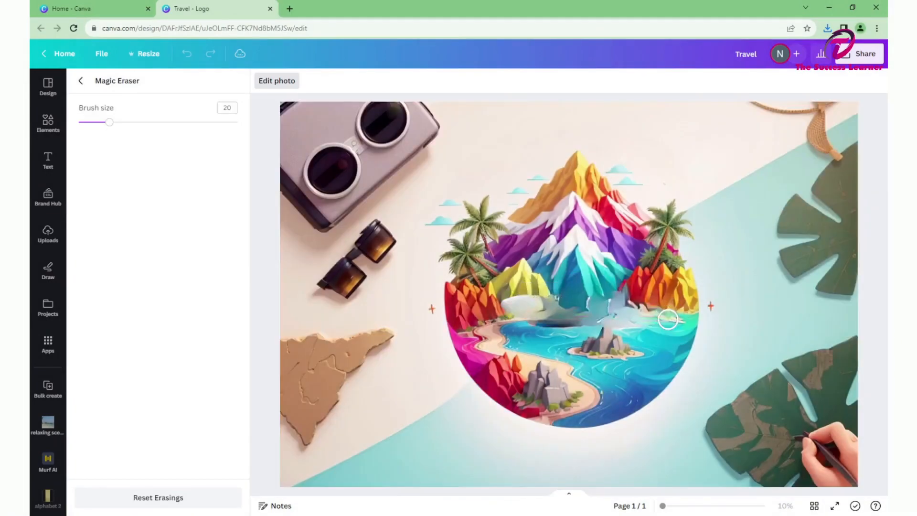
mouse_move(668, 319)
mouse_down()
mouse_move(530, 305)
mouse_move(595, 314)
mouse_up()
drag(540, 319, 580, 320)
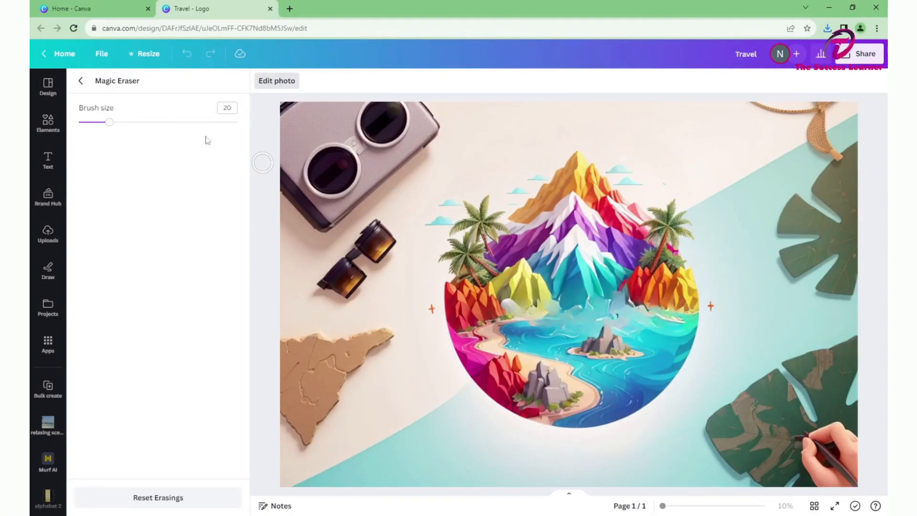
click(83, 81)
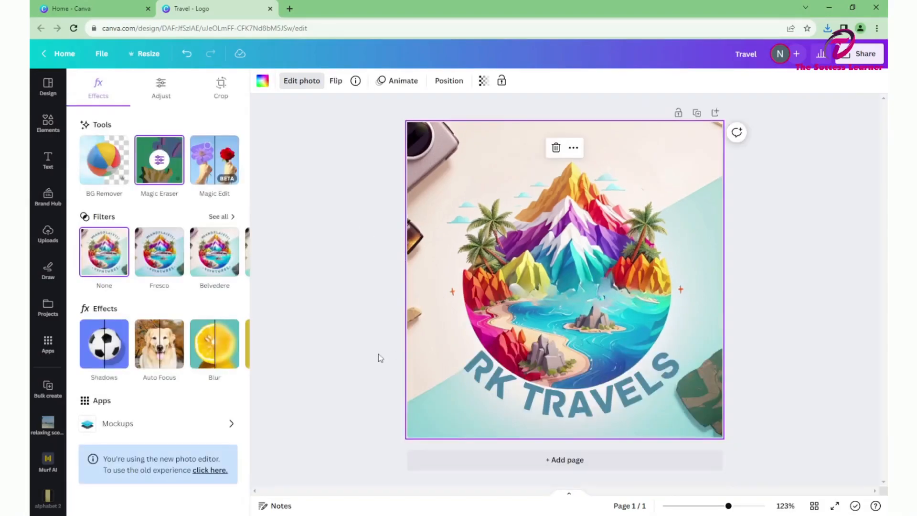
Step: Download the version of the RK TRAVELS logo without the ship as a PNG file
click(865, 55)
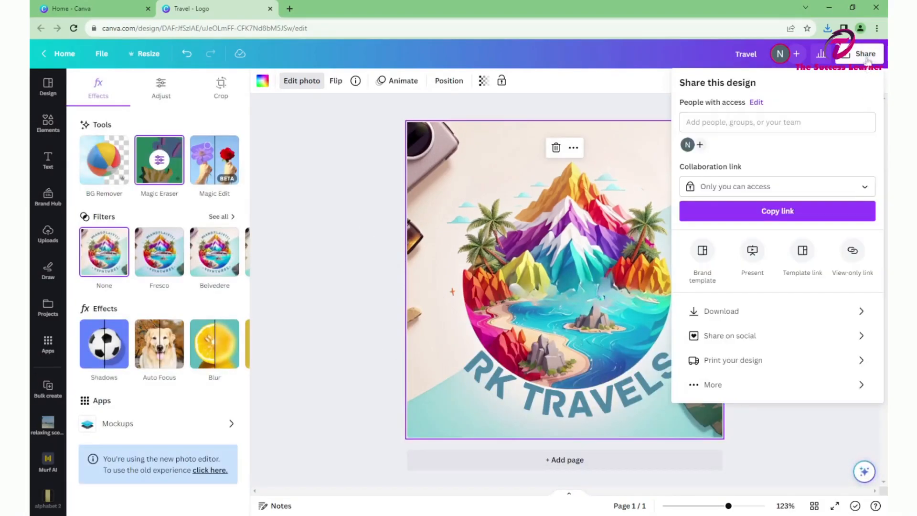
click(770, 313)
click(779, 250)
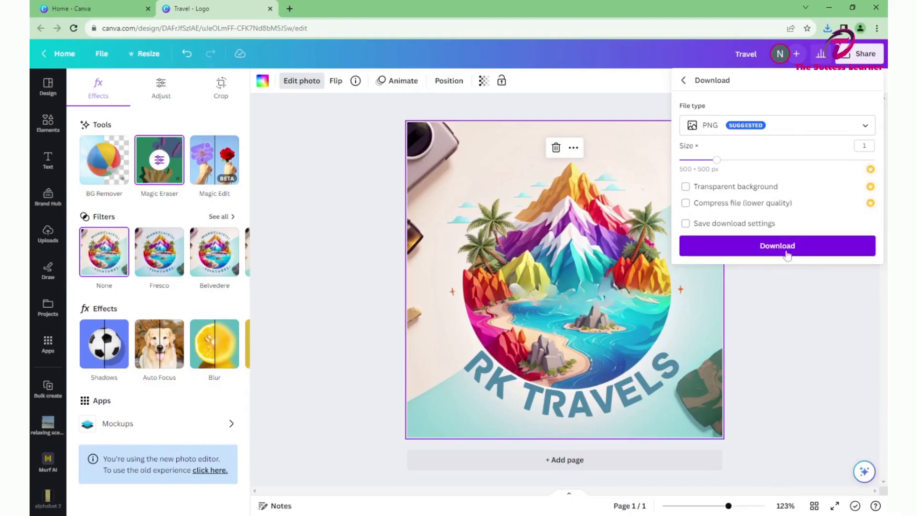
click(801, 164)
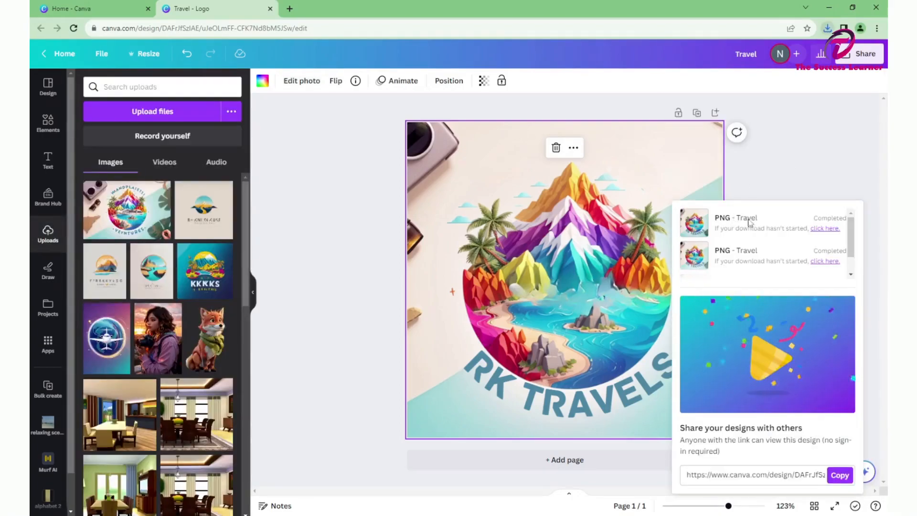
click(512, 490)
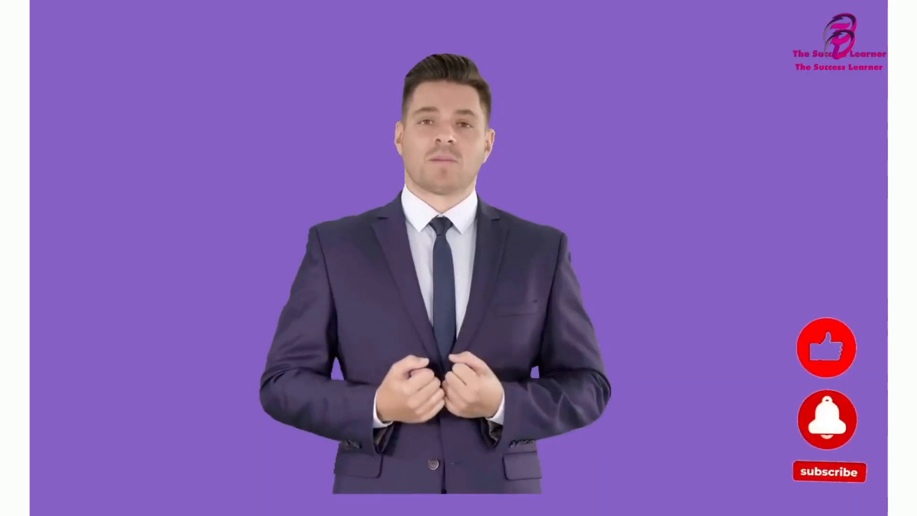